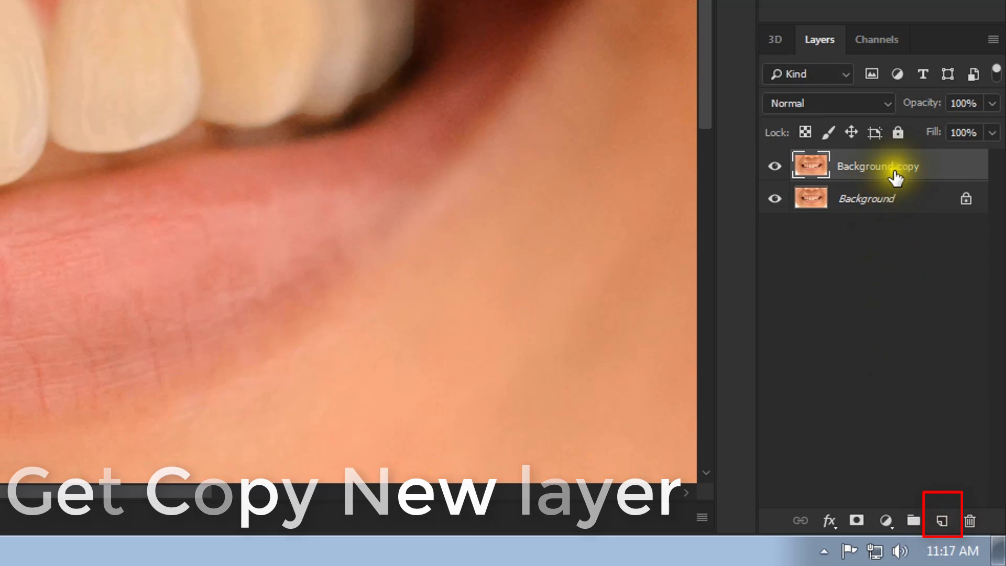
Step: Delete the Background copy layer so only the Background remains
{"action": "left_click", "coordinate": [904, 165]}
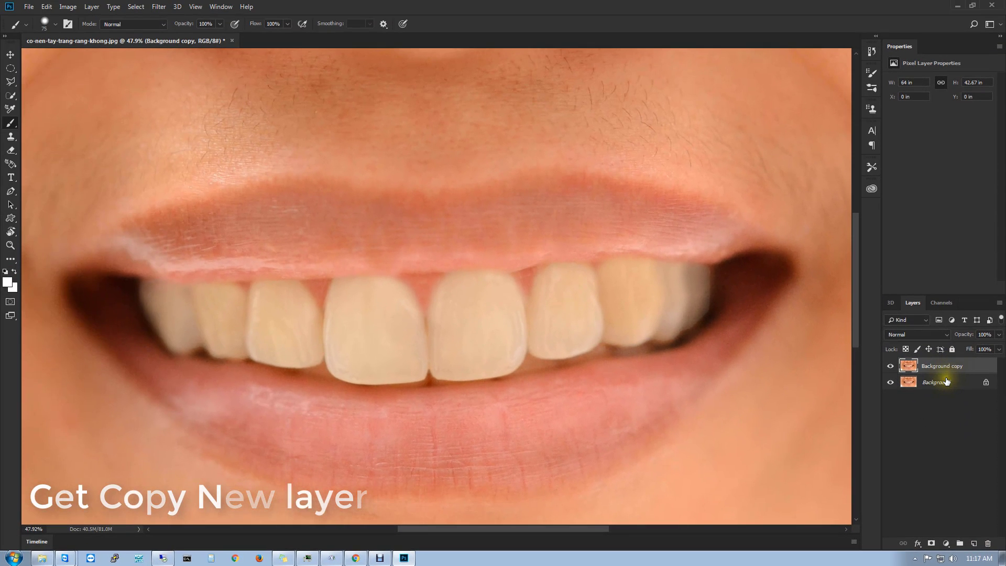
{"action": "key", "text": "Delete"}
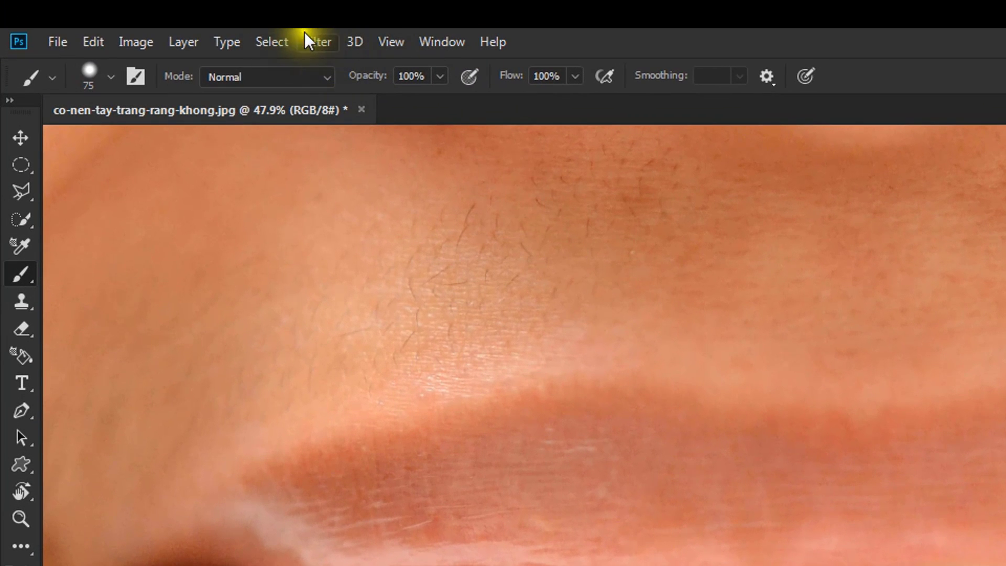
Step: Duplicate the Background using Layer Via Copy and delete the resulting copy
{"action": "left_click", "coordinate": [184, 42]}
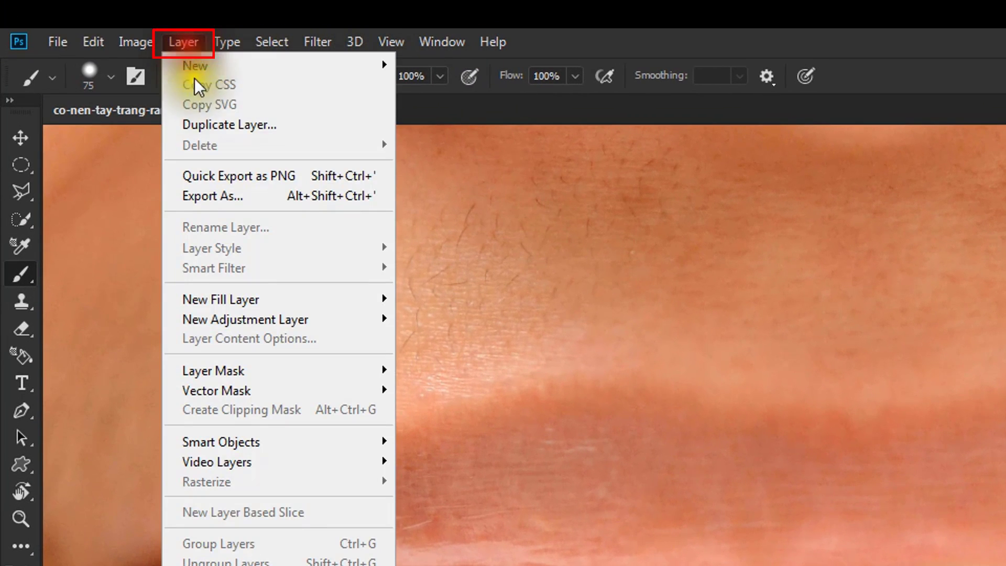
{"action": "mouse_move", "coordinate": [243, 65]}
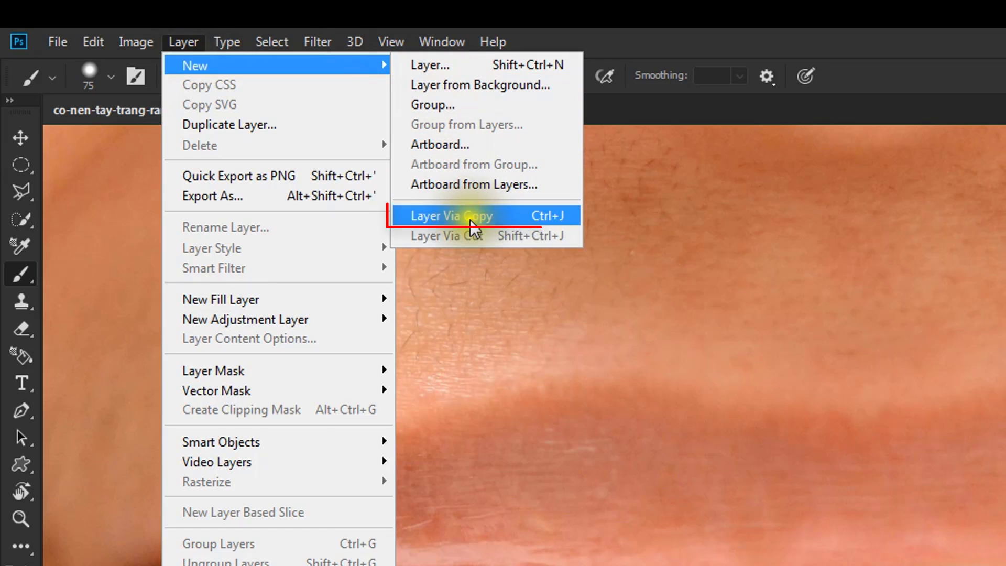
{"action": "left_click", "coordinate": [513, 224]}
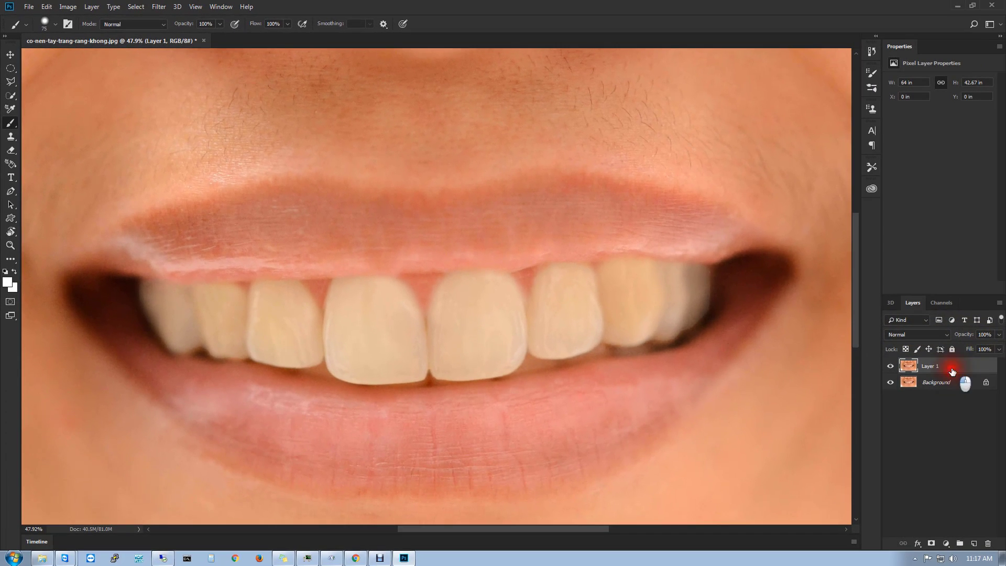
{"action": "left_click_drag", "start_coordinate": [987, 545], "coordinate": [988, 544]}
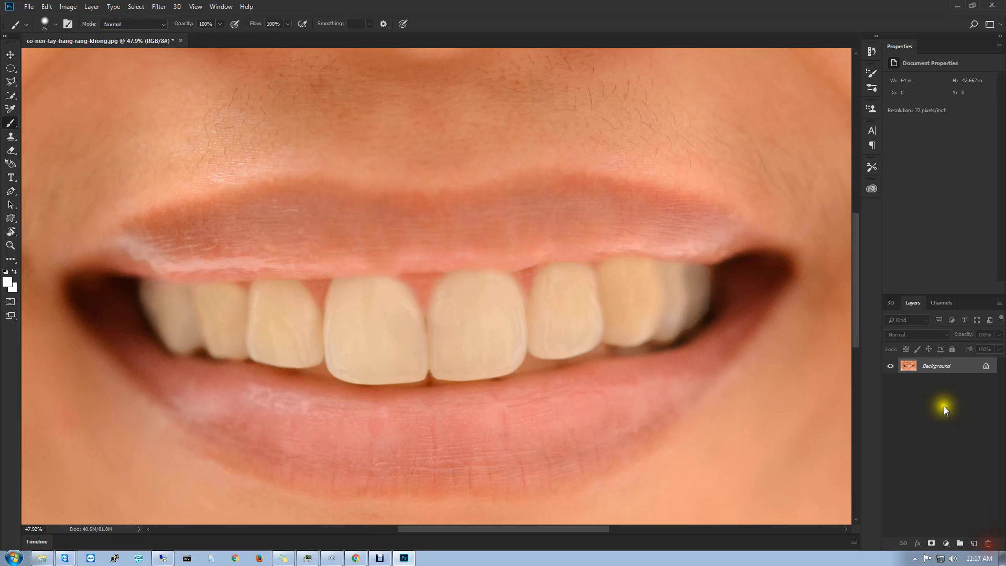
Step: Duplicate the Background layer and make the copy the active layer
{"action": "key", "text": "ctrl+j"}
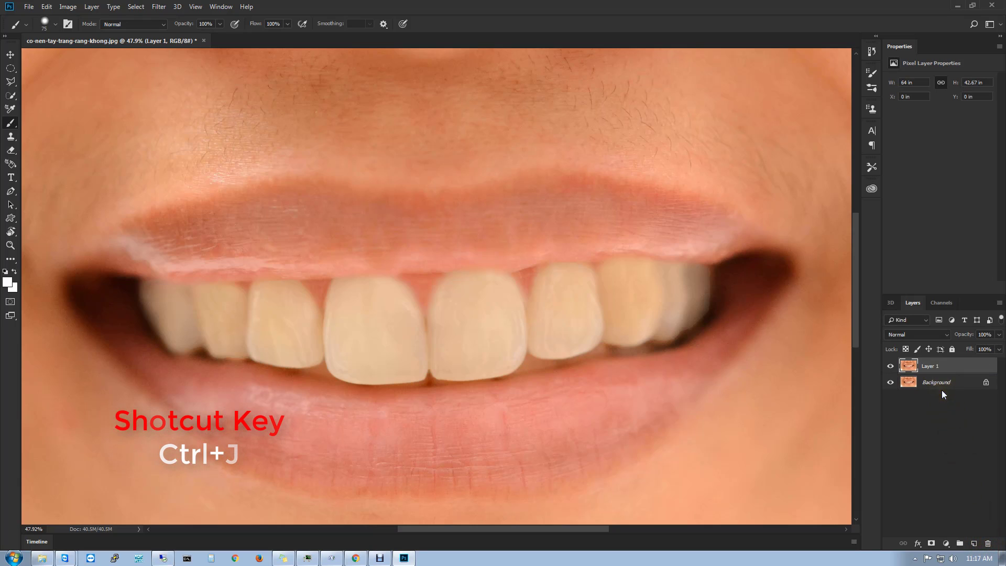
{"action": "left_click", "coordinate": [953, 370], "text": "ctrl"}
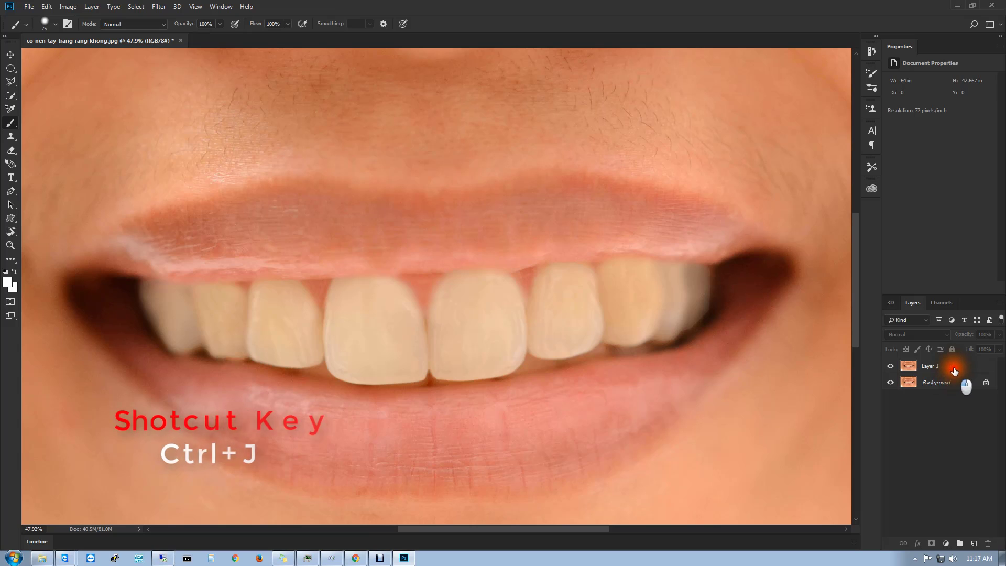
{"action": "left_click", "coordinate": [954, 370]}
Step: Add a Vibrance adjustment layer above Layer 1 and set its Vibrance to +6
{"action": "scroll", "coordinate": [646, 360], "scroll_direction": "down", "scroll_amount": 3}
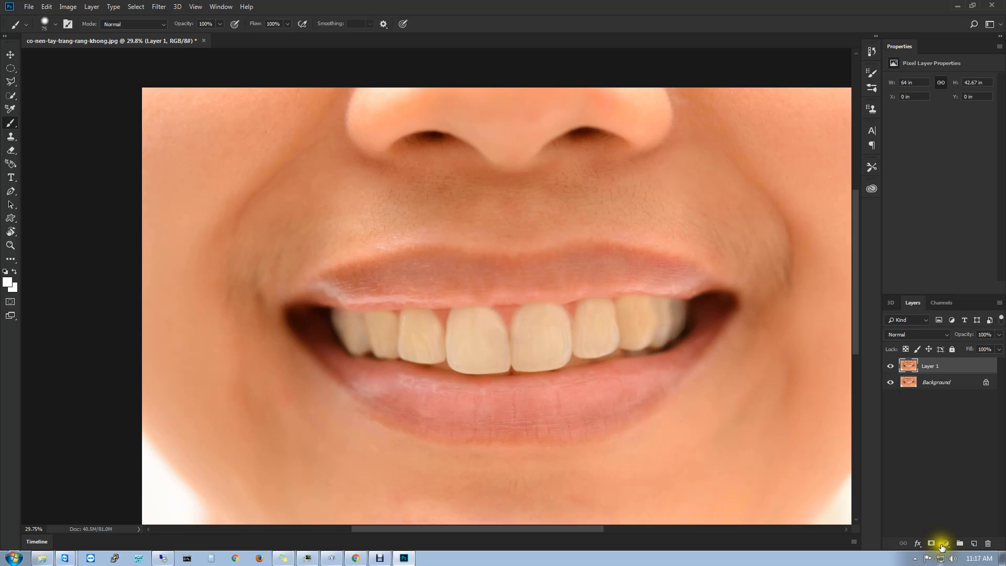
{"action": "left_click", "coordinate": [944, 544]}
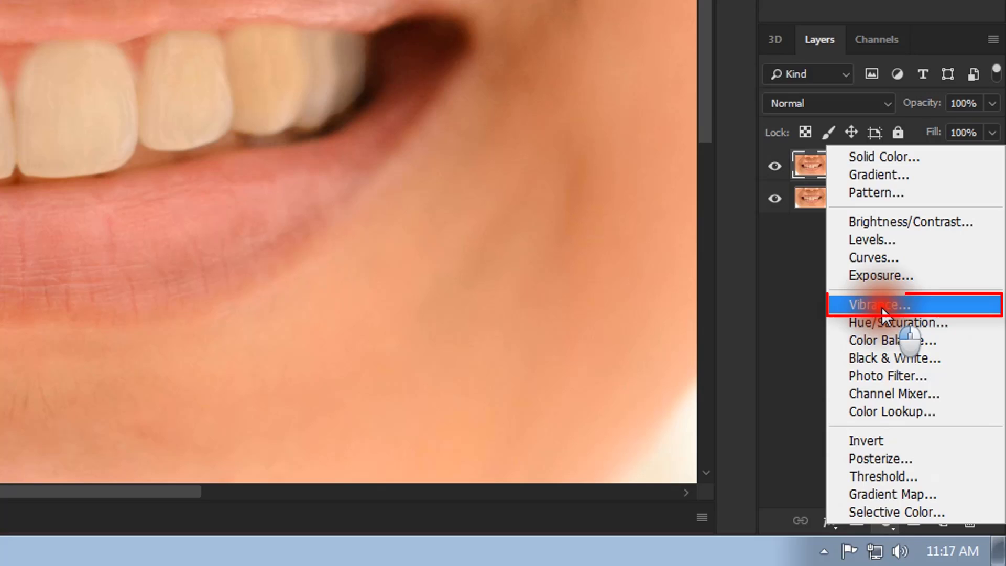
{"action": "left_click", "coordinate": [881, 306]}
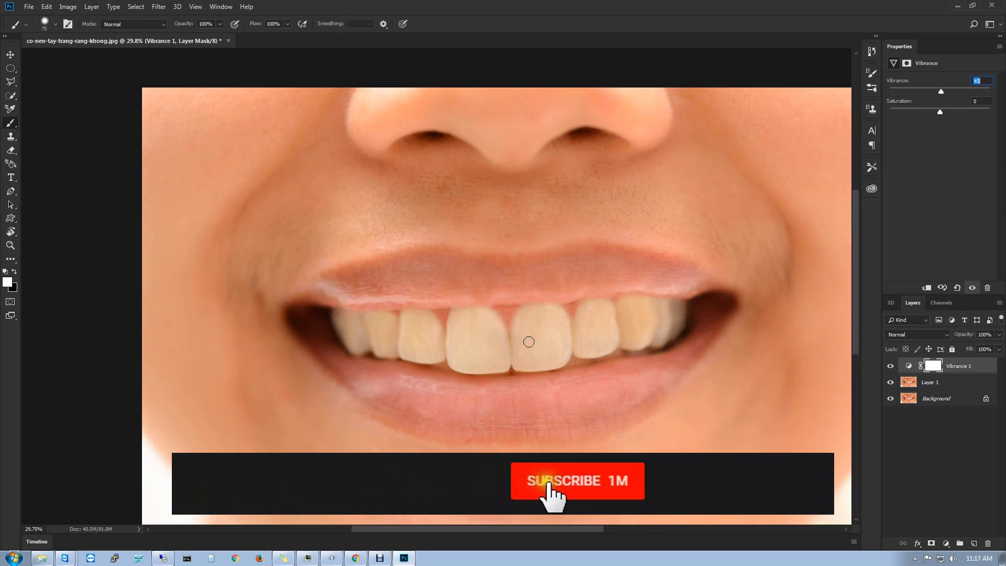
{"action": "key", "text": "Up"}
{"action": "key", "text": "Up"}
{"action": "key", "text": "Up"}
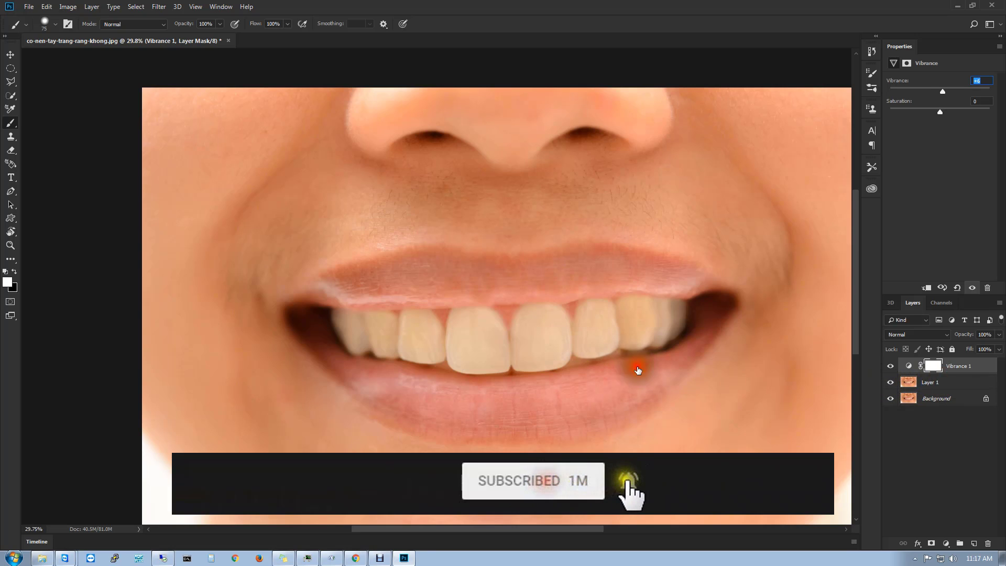
Step: Select the layer mask of the Vibrance 1 adjustment layer and invert it to black
{"action": "key", "text": "alt+["}
{"action": "scroll", "coordinate": [637, 370], "scroll_direction": "up", "scroll_amount": 3}
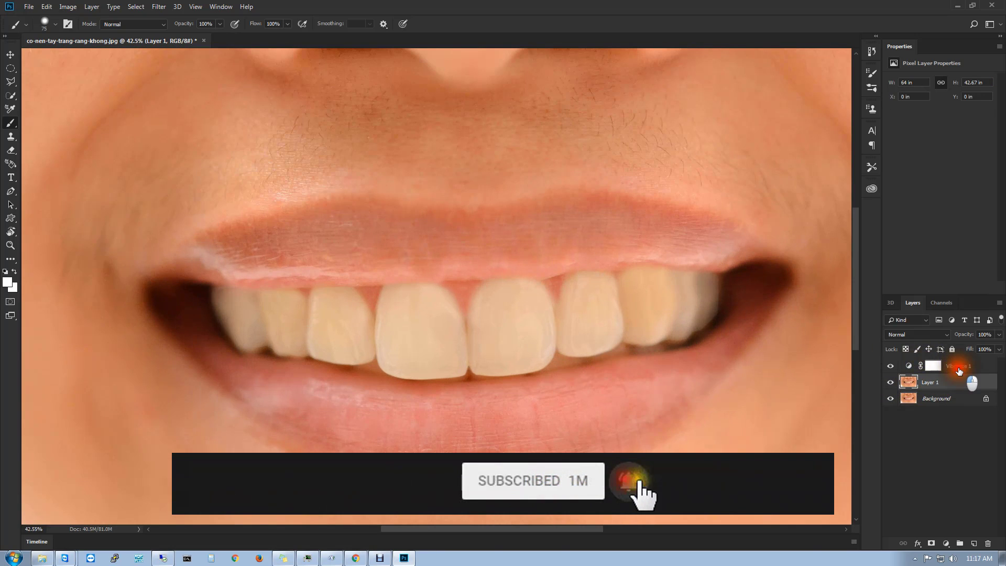
{"action": "left_click", "coordinate": [958, 368]}
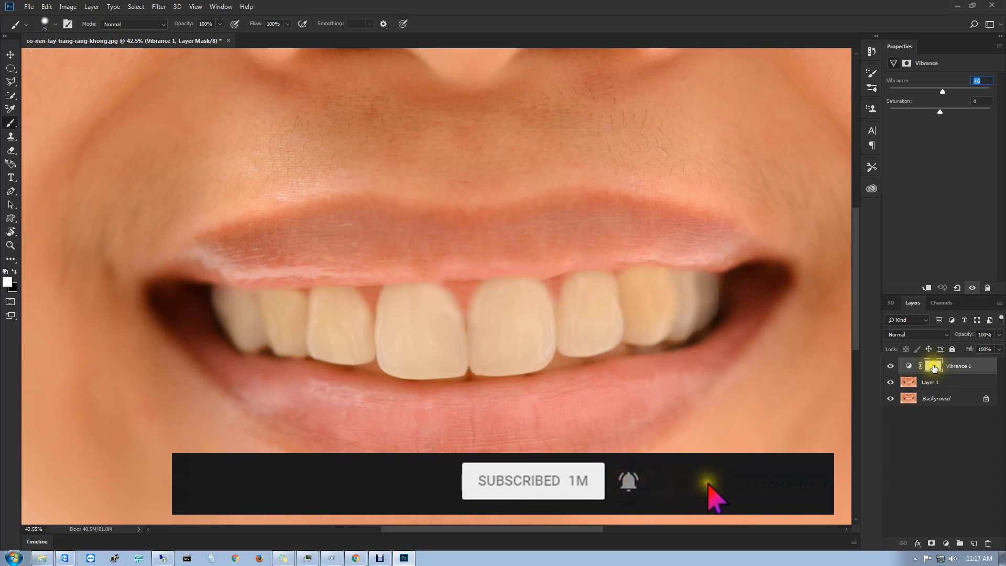
{"action": "left_click", "coordinate": [932, 367]}
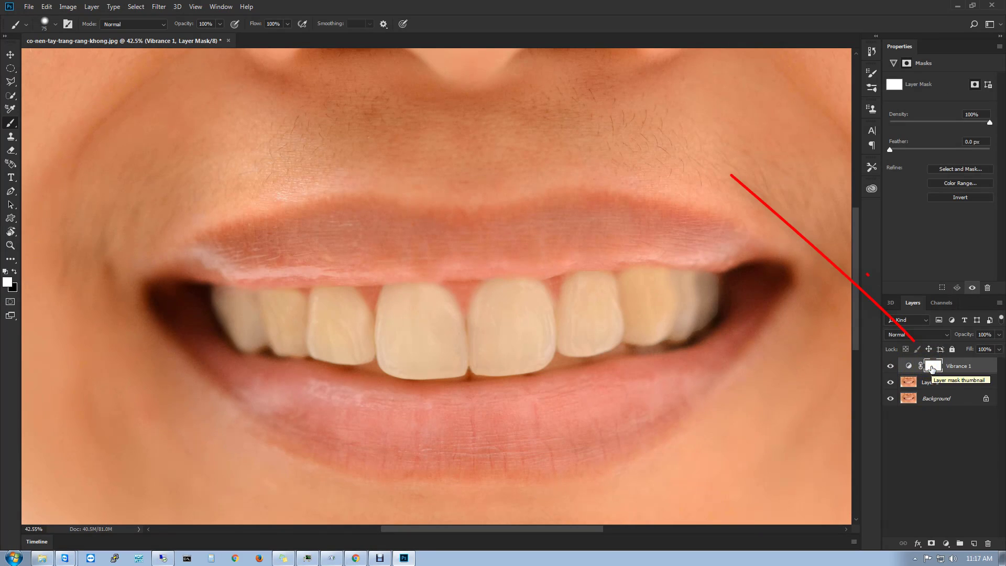
{"action": "key", "text": "ctrl+i"}
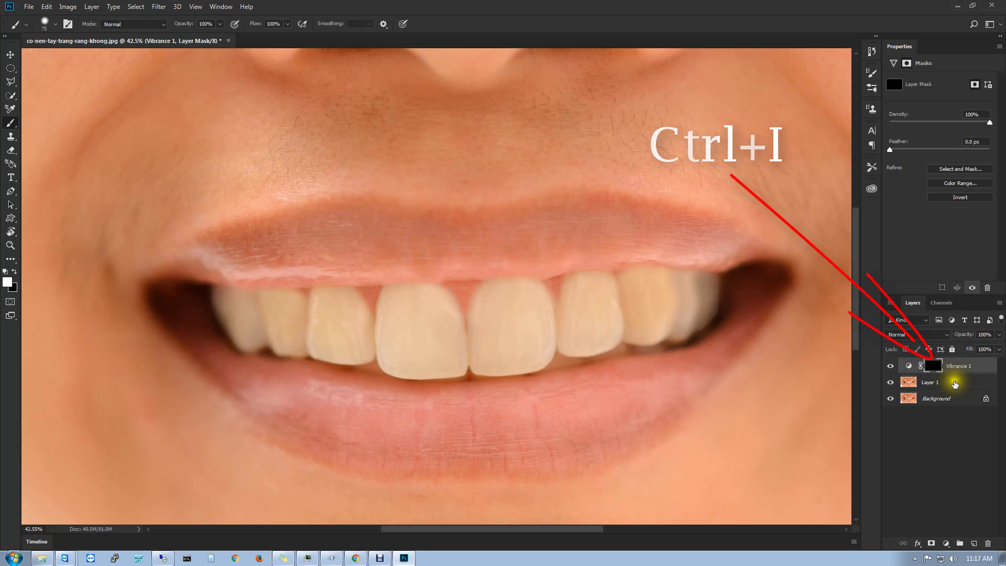
Step: Set the Saturation of the Vibrance 1 adjustment to -50 and fine-tune it to -47
{"action": "left_click", "coordinate": [953, 365]}
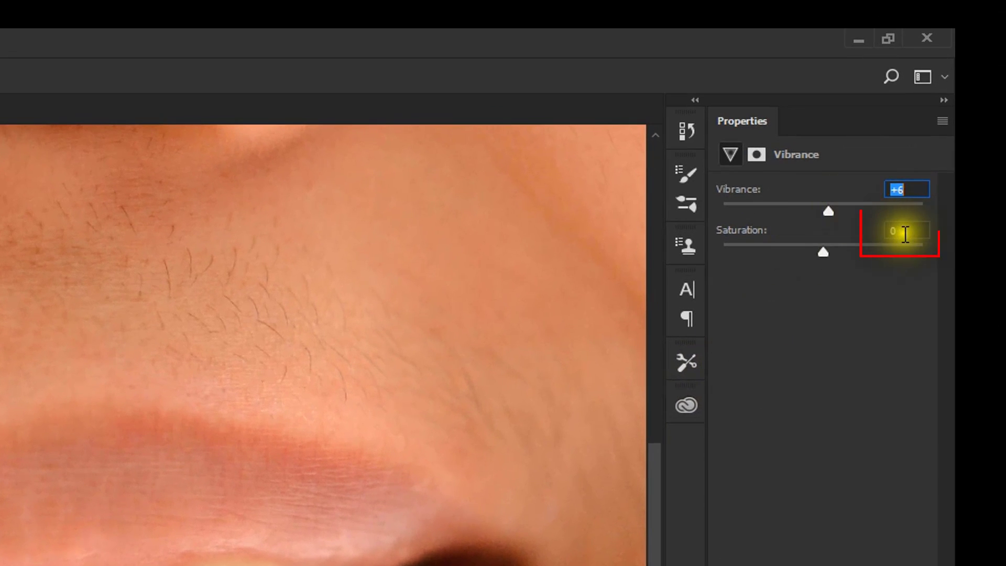
{"action": "left_click", "coordinate": [917, 189]}
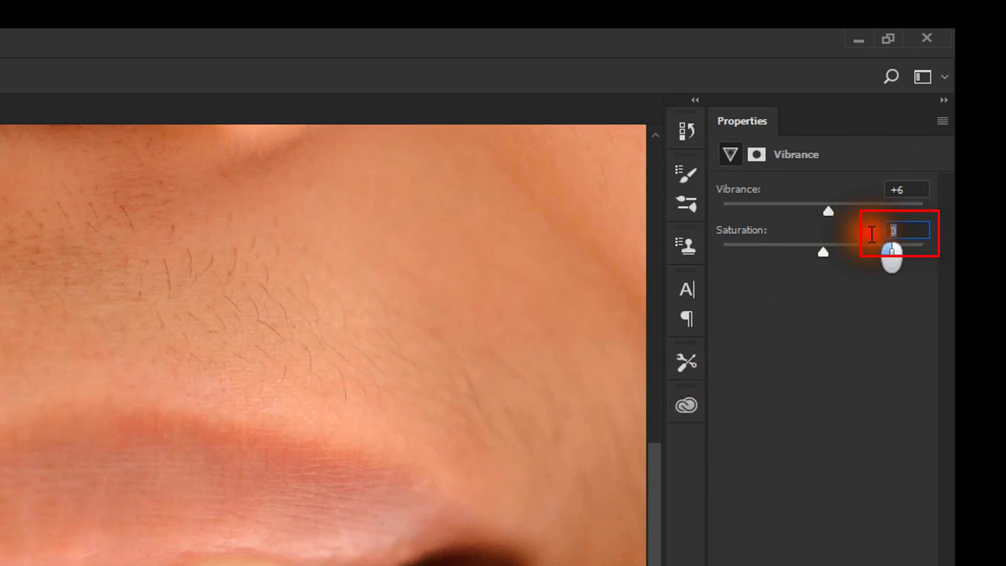
{"action": "type", "text": "-50"}
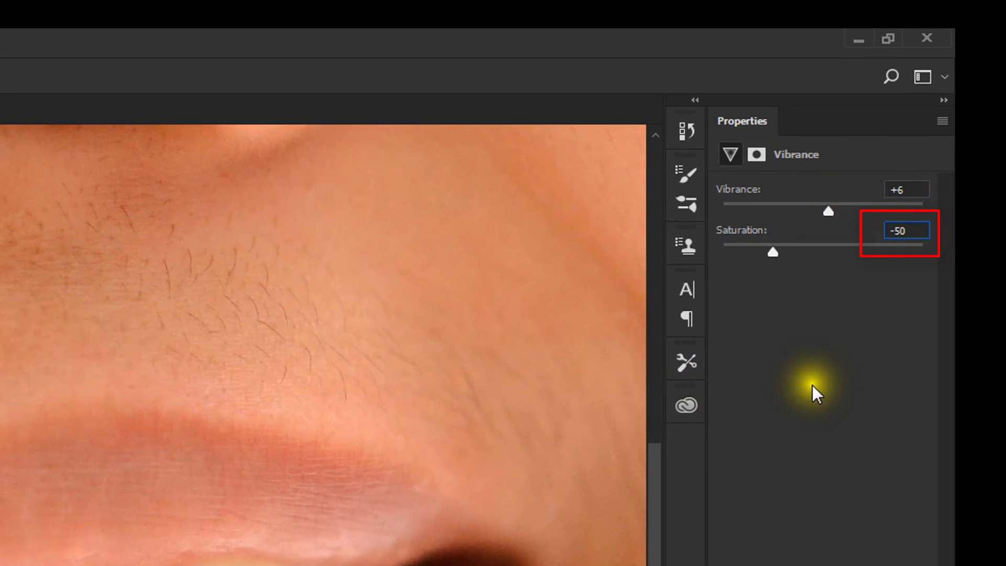
{"action": "left_click", "coordinate": [811, 387]}
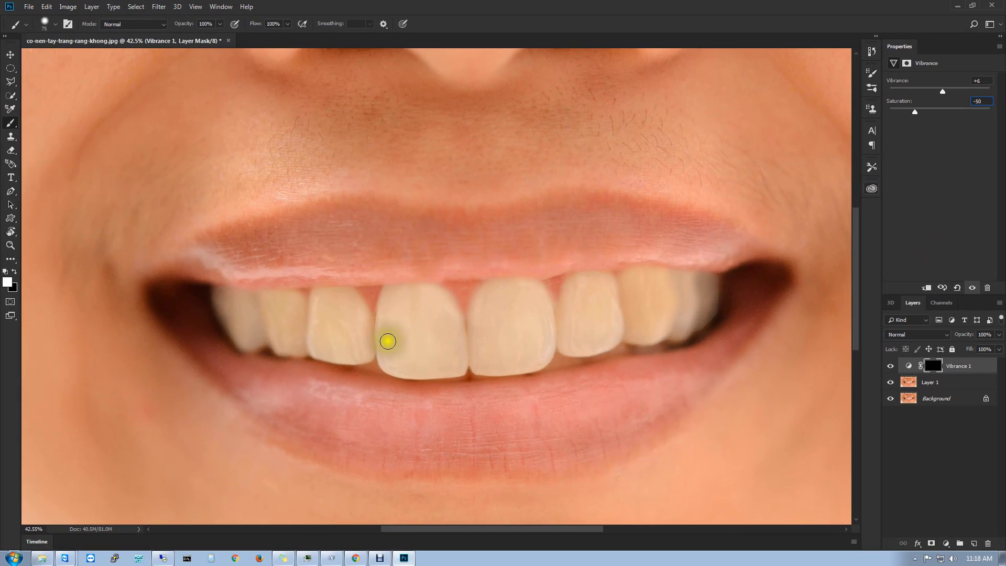
{"action": "left_click", "coordinate": [956, 388]}
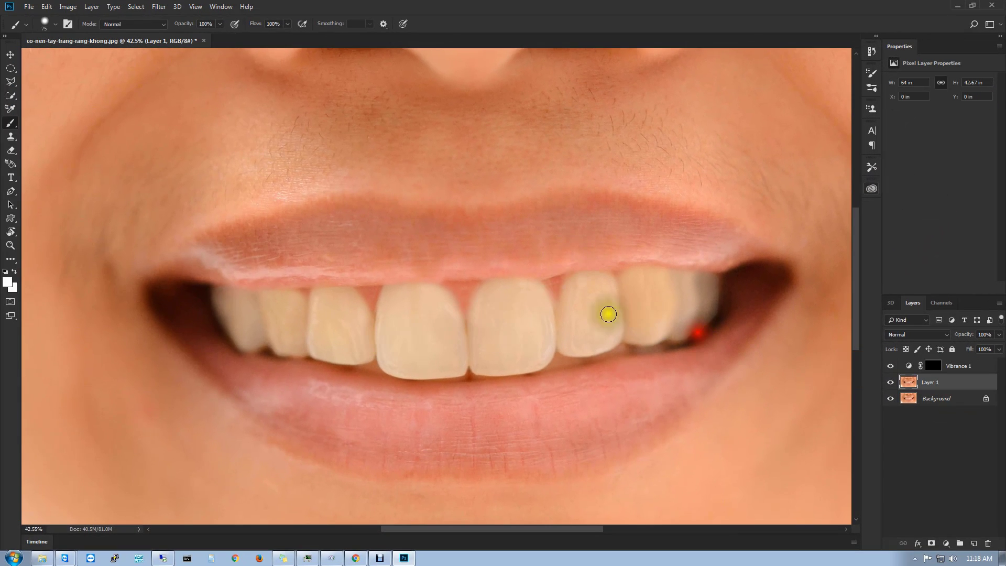
{"action": "scroll", "coordinate": [571, 314], "scroll_direction": "up", "scroll_amount": 2}
{"action": "left_click", "coordinate": [950, 365]}
{"action": "left_click", "coordinate": [664, 321]}
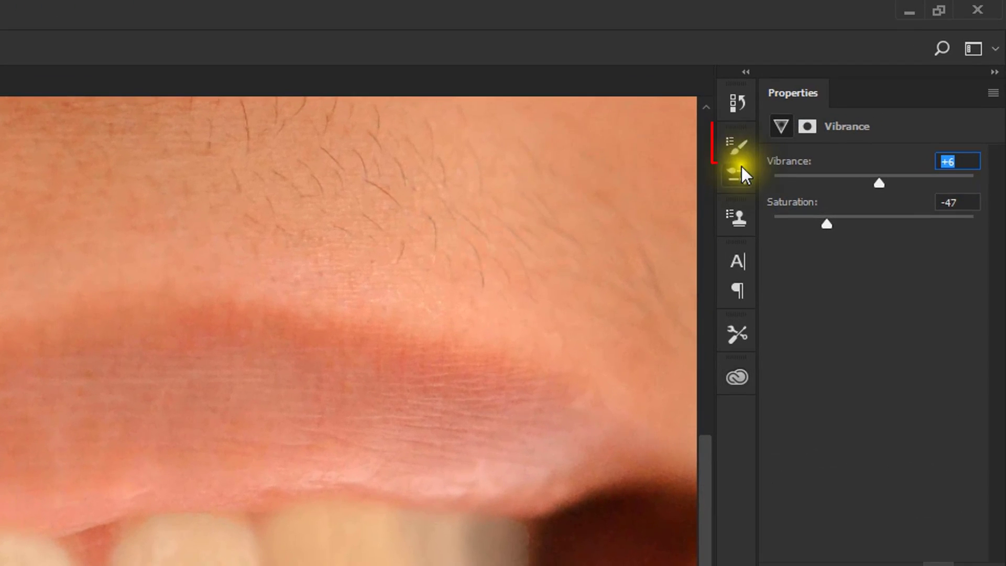
Step: Choose the soft round 30 px brush tip with 0% hardness in the brush settings
{"action": "left_click", "coordinate": [873, 74]}
{"action": "left_click", "coordinate": [738, 148]}
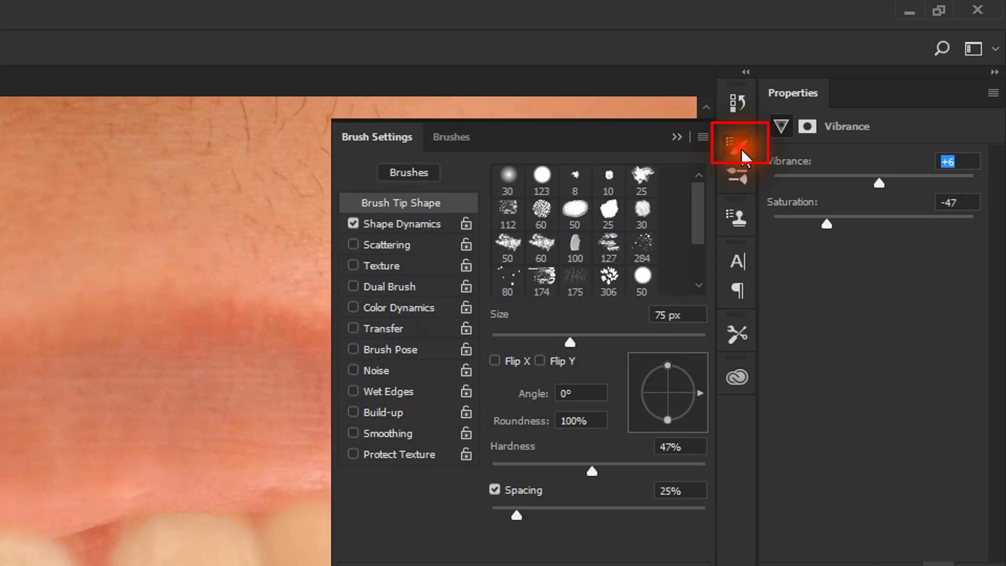
{"action": "left_click", "coordinate": [742, 153]}
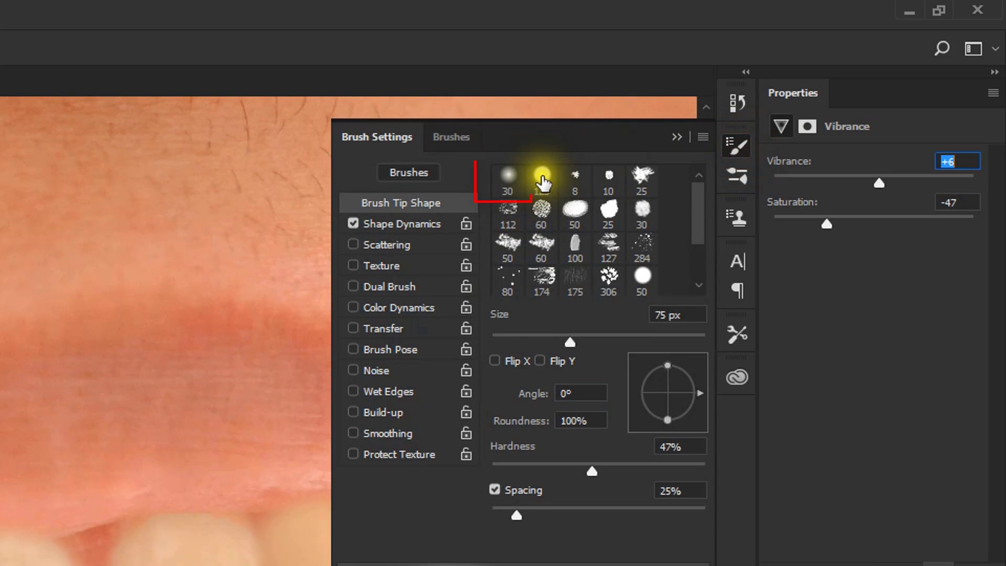
{"action": "left_click", "coordinate": [507, 184]}
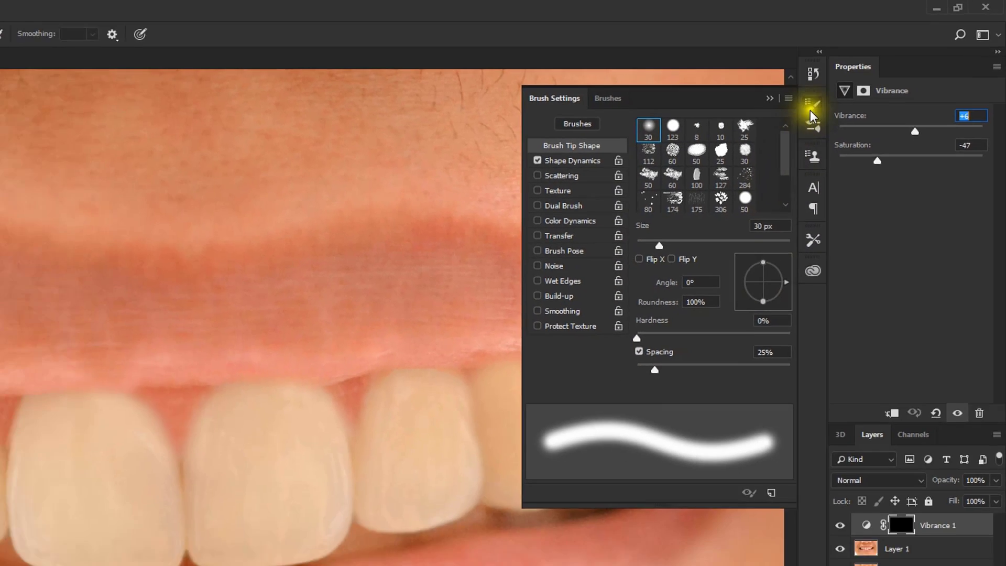
{"action": "left_click", "coordinate": [737, 146]}
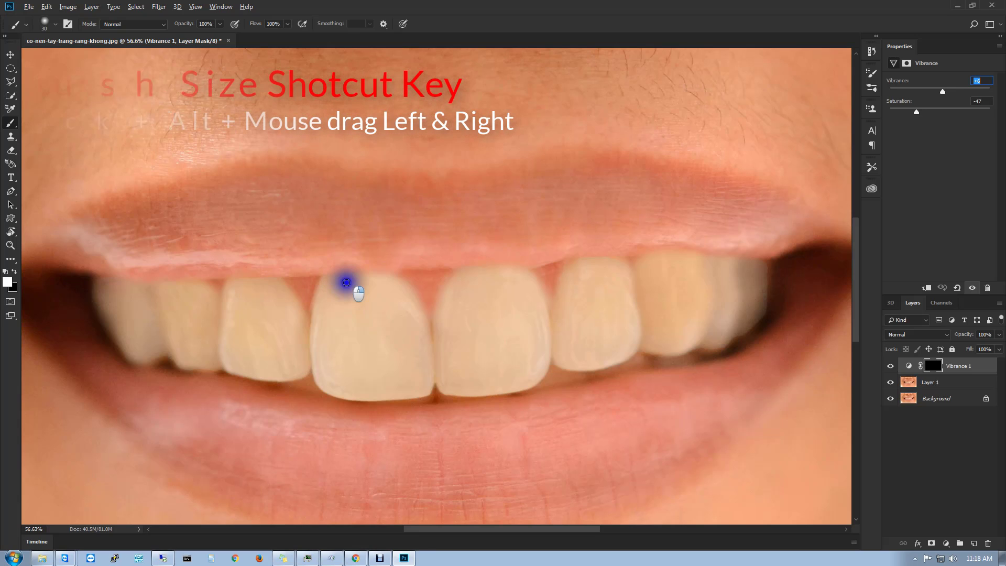
Step: Adjust the brush hardness and enlarge the brush to about 118 px over the teeth
{"action": "mouse_move", "coordinate": [346, 283]}
{"action": "left_mouse_down"}
{"action": "mouse_move", "coordinate": [390, 280]}
{"action": "mouse_move", "coordinate": [355, 278]}
{"action": "mouse_move", "coordinate": [354, 220]}
{"action": "mouse_move", "coordinate": [353, 338]}
{"action": "left_mouse_up"}
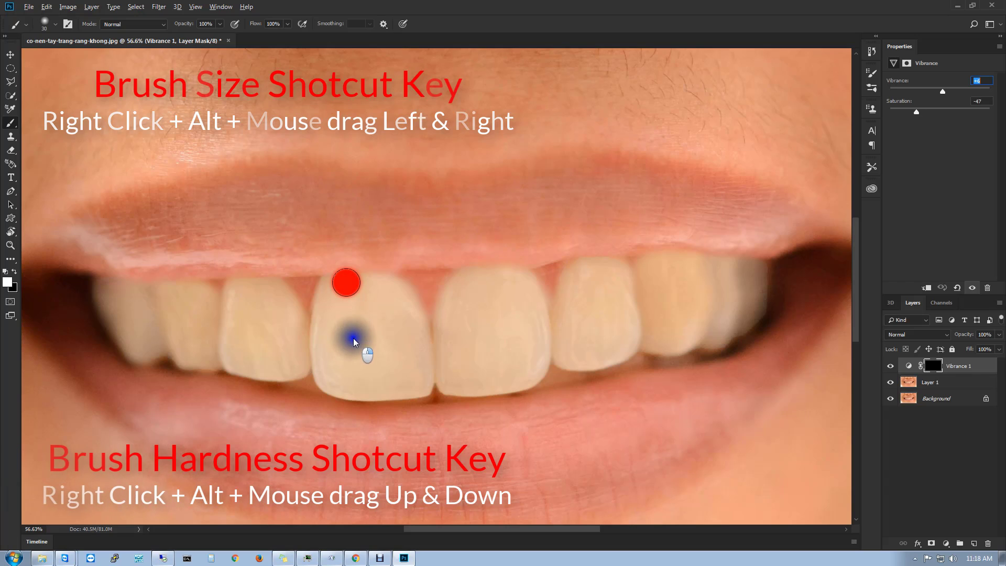
{"action": "left_click_drag", "start_coordinate": [351, 245], "coordinate": [357, 176]}
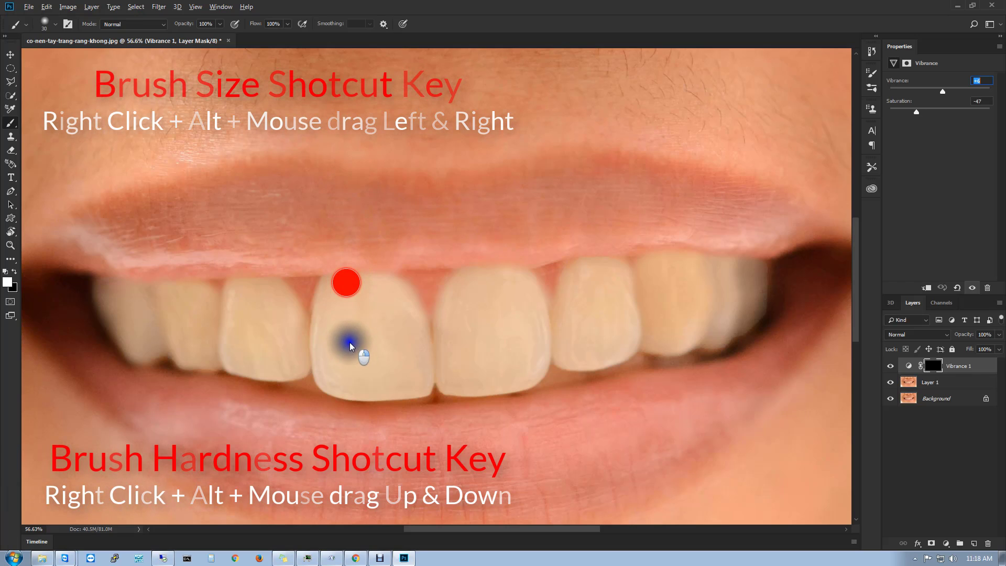
{"action": "mouse_move", "coordinate": [350, 343]}
{"action": "left_mouse_down"}
{"action": "mouse_move", "coordinate": [352, 272]}
{"action": "mouse_move", "coordinate": [354, 284]}
{"action": "mouse_move", "coordinate": [398, 285]}
{"action": "mouse_move", "coordinate": [316, 301]}
{"action": "left_mouse_up"}
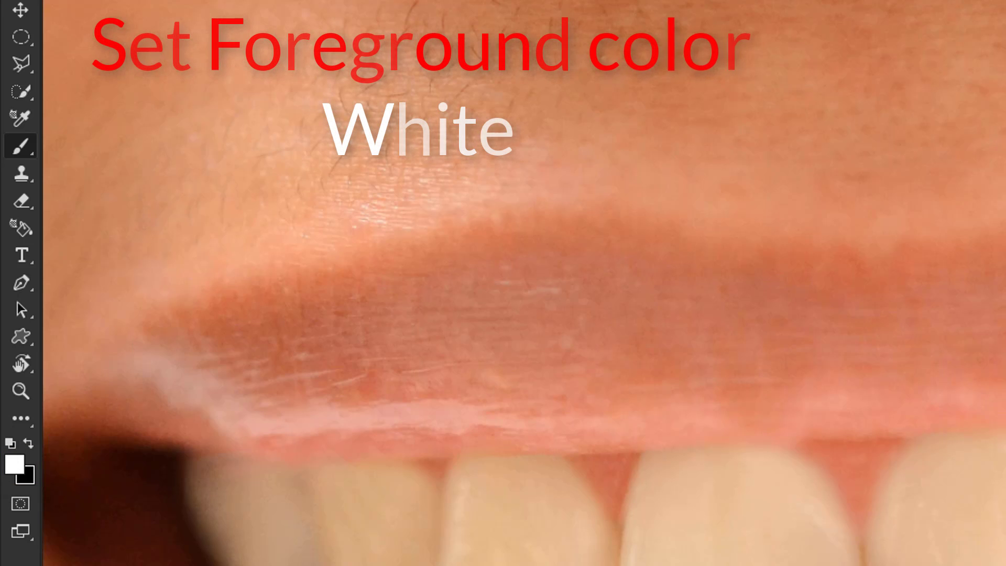
Step: Paint with white on the Vibrance 1 mask over all the upper teeth to remove their yellow tint
{"action": "mouse_move", "coordinate": [925, 314]}
{"action": "left_mouse_down"}
{"action": "mouse_move", "coordinate": [864, 388]}
{"action": "mouse_move", "coordinate": [688, 323]}
{"action": "mouse_move", "coordinate": [718, 291]}
{"action": "mouse_move", "coordinate": [698, 285]}
{"action": "mouse_move", "coordinate": [729, 278]}
{"action": "mouse_move", "coordinate": [689, 278]}
{"action": "mouse_move", "coordinate": [724, 273]}
{"action": "left_mouse_up"}
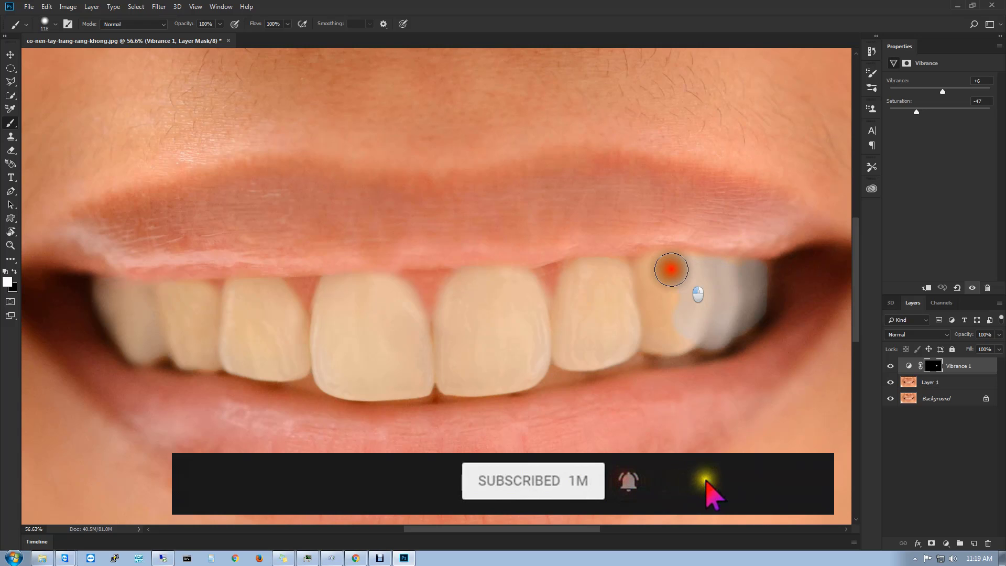
{"action": "mouse_move", "coordinate": [688, 267]}
{"action": "left_mouse_down"}
{"action": "mouse_move", "coordinate": [739, 275]}
{"action": "mouse_move", "coordinate": [737, 303]}
{"action": "mouse_move", "coordinate": [661, 315]}
{"action": "mouse_move", "coordinate": [645, 298]}
{"action": "mouse_move", "coordinate": [657, 297]}
{"action": "mouse_move", "coordinate": [626, 293]}
{"action": "mouse_move", "coordinate": [652, 277]}
{"action": "mouse_move", "coordinate": [605, 275]}
{"action": "mouse_move", "coordinate": [654, 271]}
{"action": "mouse_move", "coordinate": [673, 308]}
{"action": "mouse_move", "coordinate": [663, 336]}
{"action": "mouse_move", "coordinate": [710, 337]}
{"action": "mouse_move", "coordinate": [568, 354]}
{"action": "mouse_move", "coordinate": [607, 347]}
{"action": "mouse_move", "coordinate": [543, 342]}
{"action": "mouse_move", "coordinate": [620, 316]}
{"action": "mouse_move", "coordinate": [548, 319]}
{"action": "mouse_move", "coordinate": [589, 295]}
{"action": "mouse_move", "coordinate": [559, 291]}
{"action": "mouse_move", "coordinate": [598, 274]}
{"action": "mouse_move", "coordinate": [585, 274]}
{"action": "mouse_move", "coordinate": [521, 296]}
{"action": "mouse_move", "coordinate": [627, 297]}
{"action": "mouse_move", "coordinate": [442, 305]}
{"action": "mouse_move", "coordinate": [479, 293]}
{"action": "mouse_move", "coordinate": [435, 291]}
{"action": "mouse_move", "coordinate": [458, 284]}
{"action": "mouse_move", "coordinate": [516, 284]}
{"action": "mouse_move", "coordinate": [466, 283]}
{"action": "mouse_move", "coordinate": [452, 308]}
{"action": "mouse_move", "coordinate": [528, 317]}
{"action": "mouse_move", "coordinate": [511, 284]}
{"action": "mouse_move", "coordinate": [532, 284]}
{"action": "mouse_move", "coordinate": [479, 280]}
{"action": "mouse_move", "coordinate": [496, 283]}
{"action": "mouse_move", "coordinate": [516, 310]}
{"action": "mouse_move", "coordinate": [417, 332]}
{"action": "mouse_move", "coordinate": [505, 335]}
{"action": "mouse_move", "coordinate": [415, 347]}
{"action": "mouse_move", "coordinate": [539, 348]}
{"action": "mouse_move", "coordinate": [467, 360]}
{"action": "mouse_move", "coordinate": [546, 352]}
{"action": "mouse_move", "coordinate": [496, 368]}
{"action": "mouse_move", "coordinate": [645, 356]}
{"action": "left_mouse_up"}
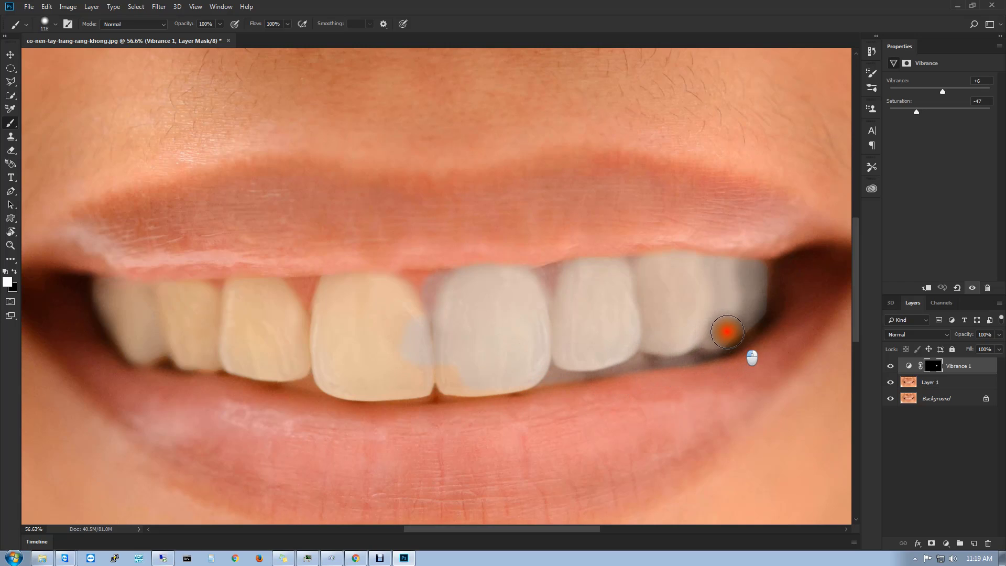
{"action": "mouse_move", "coordinate": [503, 356]}
{"action": "left_mouse_down"}
{"action": "mouse_move", "coordinate": [414, 367]}
{"action": "mouse_move", "coordinate": [488, 376]}
{"action": "mouse_move", "coordinate": [411, 382]}
{"action": "mouse_move", "coordinate": [505, 379]}
{"action": "mouse_move", "coordinate": [318, 379]}
{"action": "mouse_move", "coordinate": [380, 365]}
{"action": "mouse_move", "coordinate": [334, 358]}
{"action": "mouse_move", "coordinate": [438, 356]}
{"action": "mouse_move", "coordinate": [345, 343]}
{"action": "mouse_move", "coordinate": [335, 337]}
{"action": "mouse_move", "coordinate": [381, 328]}
{"action": "mouse_move", "coordinate": [332, 325]}
{"action": "mouse_move", "coordinate": [424, 310]}
{"action": "mouse_move", "coordinate": [299, 310]}
{"action": "mouse_move", "coordinate": [389, 312]}
{"action": "mouse_move", "coordinate": [305, 301]}
{"action": "mouse_move", "coordinate": [432, 288]}
{"action": "mouse_move", "coordinate": [197, 298]}
{"action": "mouse_move", "coordinate": [320, 297]}
{"action": "mouse_move", "coordinate": [323, 312]}
{"action": "mouse_move", "coordinate": [334, 310]}
{"action": "mouse_move", "coordinate": [330, 332]}
{"action": "mouse_move", "coordinate": [287, 295]}
{"action": "mouse_move", "coordinate": [272, 344]}
{"action": "mouse_move", "coordinate": [240, 336]}
{"action": "mouse_move", "coordinate": [317, 372]}
{"action": "mouse_move", "coordinate": [169, 352]}
{"action": "left_mouse_up"}
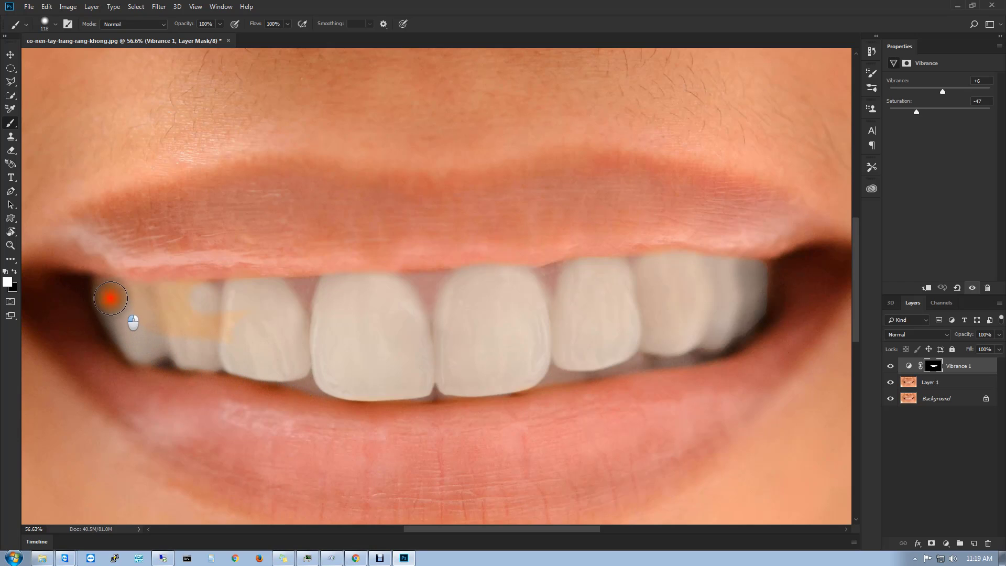
{"action": "mouse_move", "coordinate": [111, 298]}
{"action": "left_mouse_down"}
{"action": "mouse_move", "coordinate": [202, 299]}
{"action": "mouse_move", "coordinate": [152, 318]}
{"action": "mouse_move", "coordinate": [254, 317]}
{"action": "mouse_move", "coordinate": [175, 330]}
{"action": "mouse_move", "coordinate": [161, 301]}
{"action": "mouse_move", "coordinate": [246, 295]}
{"action": "mouse_move", "coordinate": [101, 296]}
{"action": "mouse_move", "coordinate": [263, 301]}
{"action": "mouse_move", "coordinate": [283, 322]}
{"action": "mouse_move", "coordinate": [270, 348]}
{"action": "mouse_move", "coordinate": [137, 341]}
{"action": "mouse_move", "coordinate": [148, 351]}
{"action": "mouse_move", "coordinate": [297, 368]}
{"action": "mouse_move", "coordinate": [377, 364]}
{"action": "mouse_move", "coordinate": [453, 382]}
{"action": "mouse_move", "coordinate": [375, 379]}
{"action": "mouse_move", "coordinate": [466, 382]}
{"action": "left_mouse_up"}
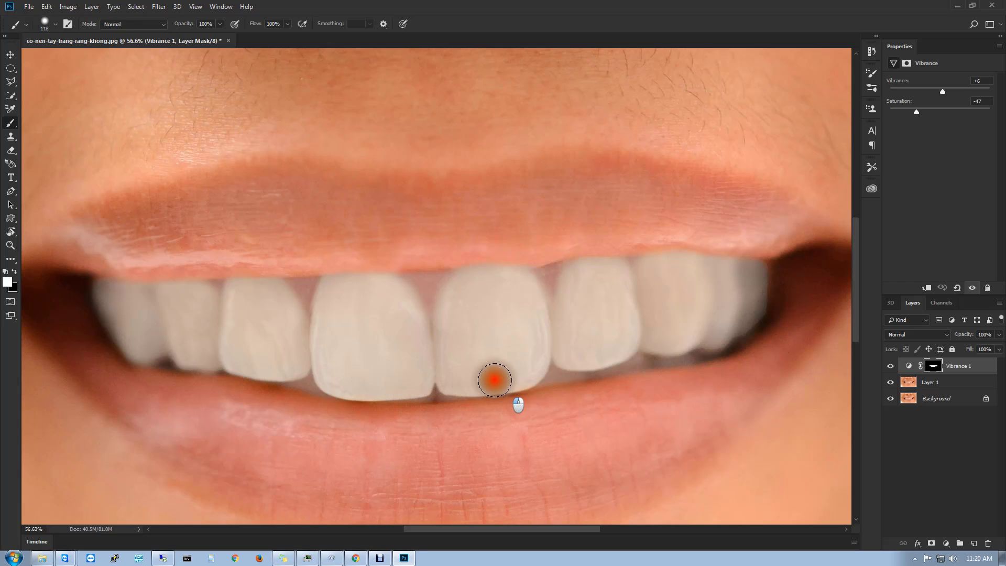
{"action": "left_click_drag", "start_coordinate": [558, 369], "coordinate": [665, 349]}
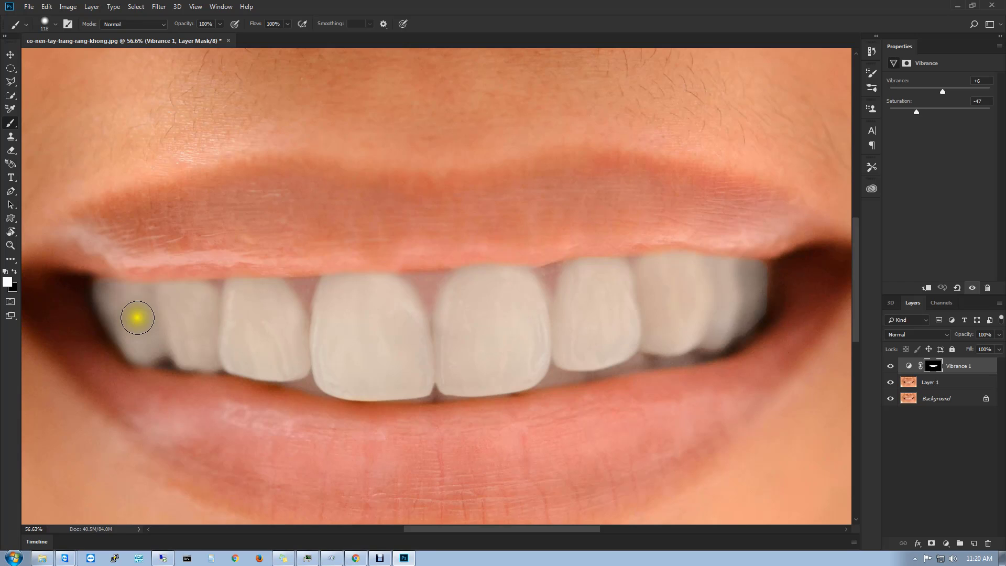
{"action": "scroll", "coordinate": [513, 356], "scroll_direction": "down", "scroll_amount": 1}
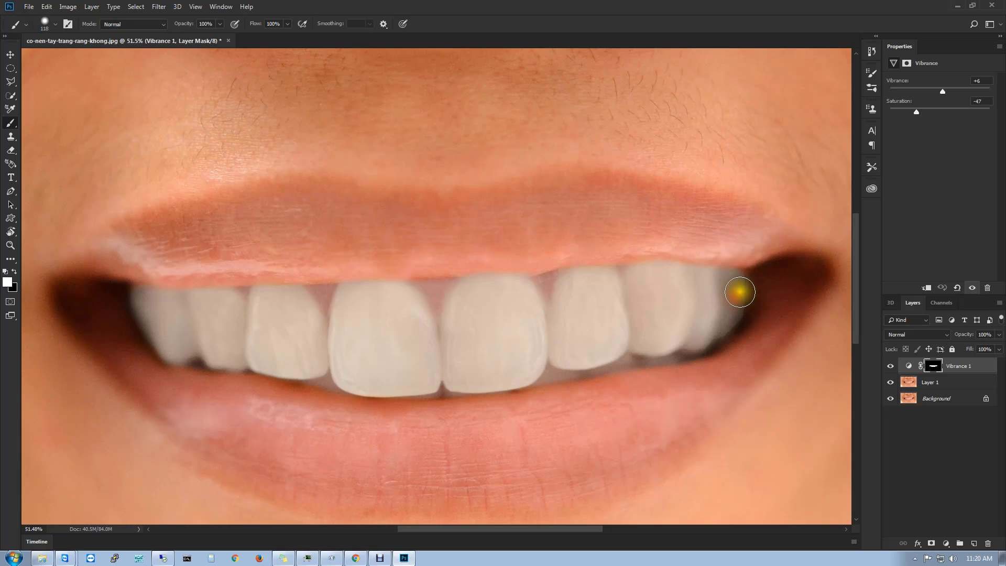
Step: Paint white on the Vibrance 1 mask over the last tooth at the right corner of the mouth and inspect the coverage
{"action": "mouse_move", "coordinate": [741, 287]}
{"action": "left_mouse_down"}
{"action": "mouse_move", "coordinate": [736, 304]}
{"action": "mouse_move", "coordinate": [723, 305]}
{"action": "left_mouse_up"}
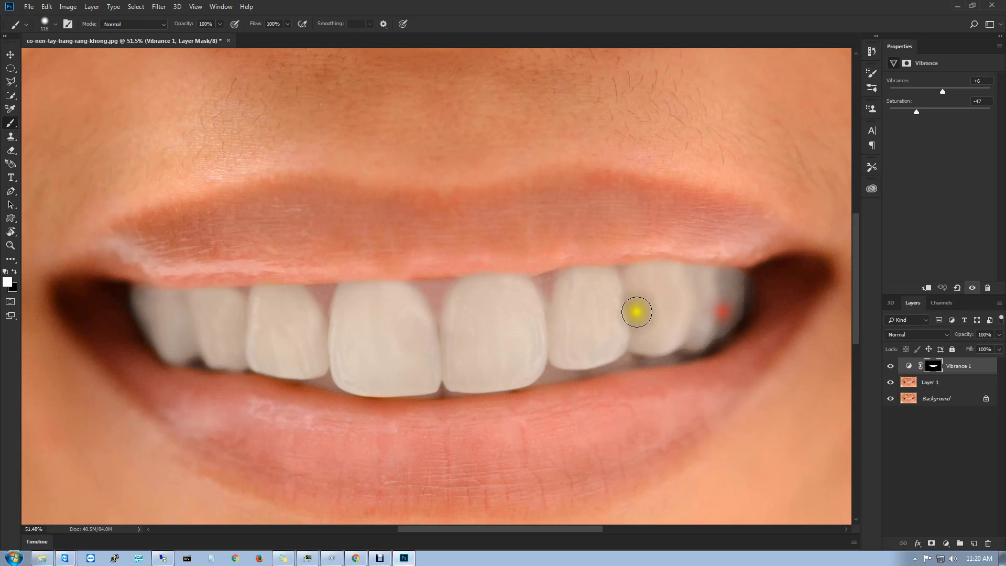
{"action": "scroll", "coordinate": [475, 331], "scroll_direction": "down", "scroll_amount": 2}
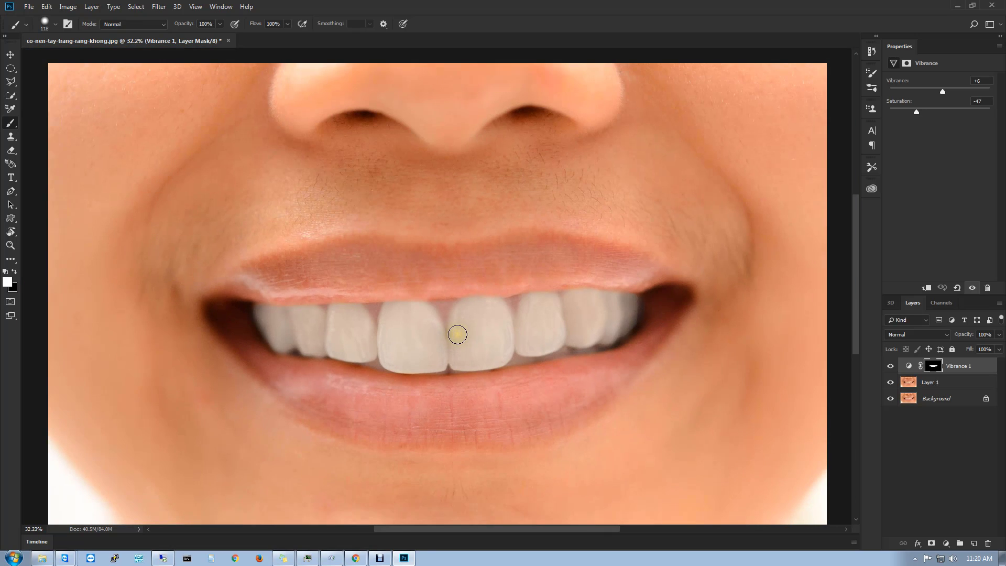
{"action": "scroll", "coordinate": [450, 331], "scroll_direction": "up", "scroll_amount": 3}
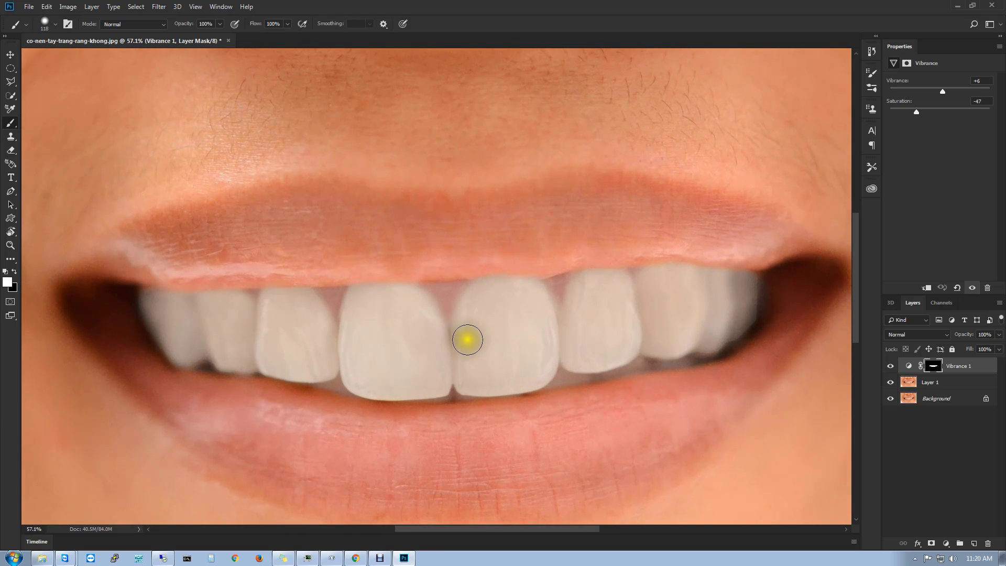
{"action": "scroll", "coordinate": [464, 337], "scroll_direction": "up", "scroll_amount": 1}
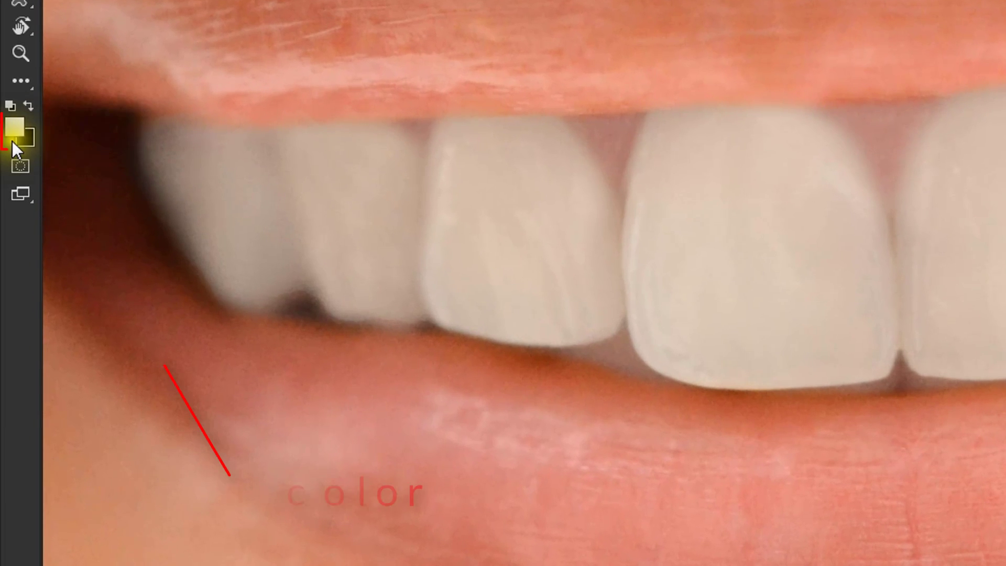
Step: Set the foreground color to black (000000) and reduce the brush size to 58 px for cleaning up the mask
{"action": "left_click", "coordinate": [7, 278]}
{"action": "left_click_drag", "start_coordinate": [377, 318], "coordinate": [411, 382]}
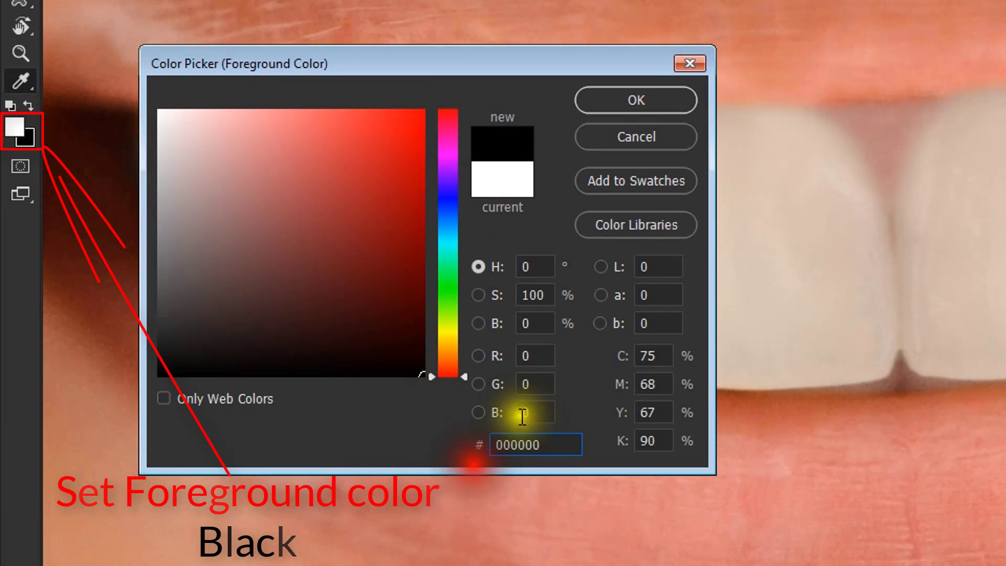
{"action": "left_click", "coordinate": [658, 102]}
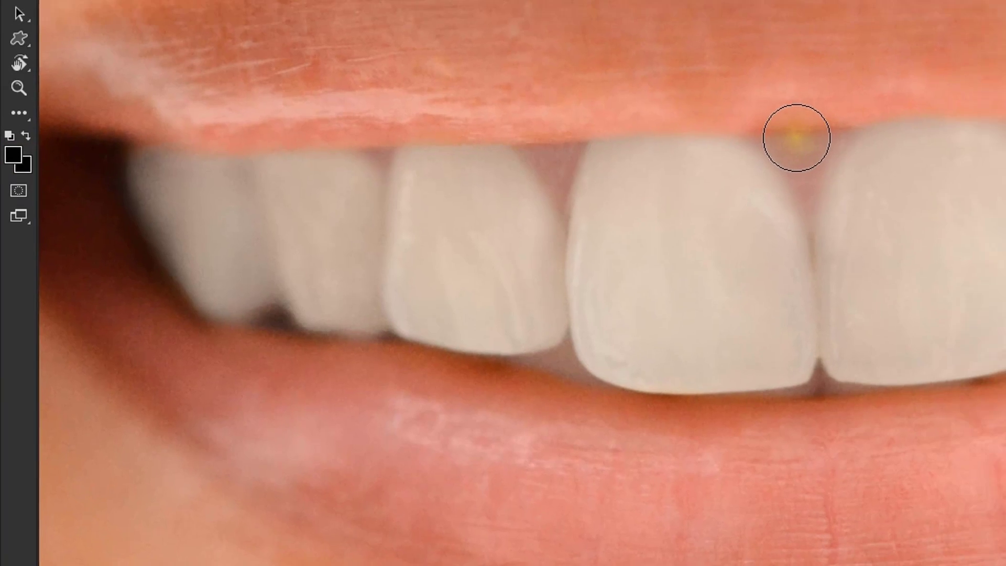
{"action": "mouse_move", "coordinate": [796, 137]}
{"action": "left_mouse_down"}
{"action": "mouse_move", "coordinate": [842, 113]}
{"action": "mouse_move", "coordinate": [773, 144]}
{"action": "left_mouse_up"}
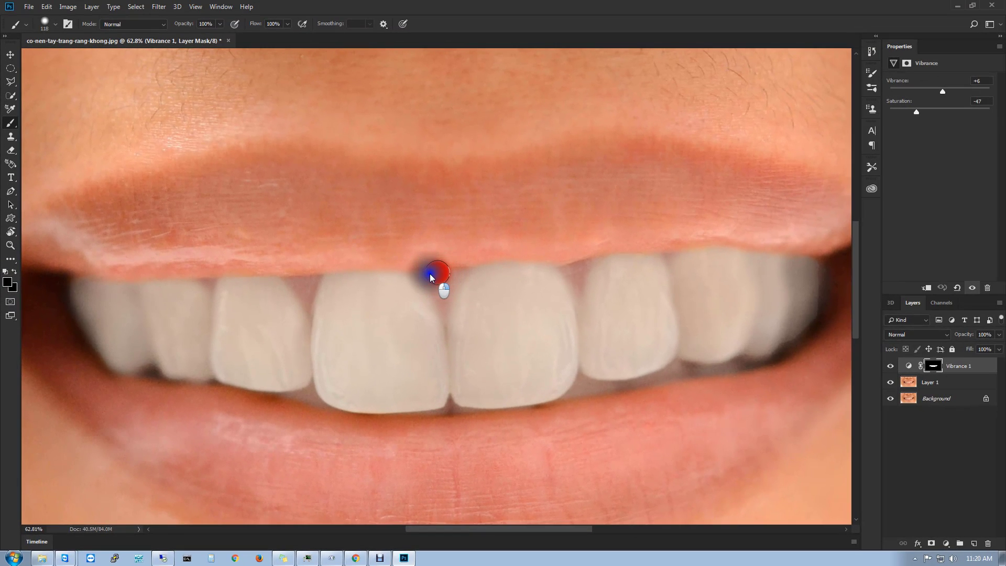
{"action": "left_click_drag", "start_coordinate": [427, 274], "coordinate": [425, 273]}
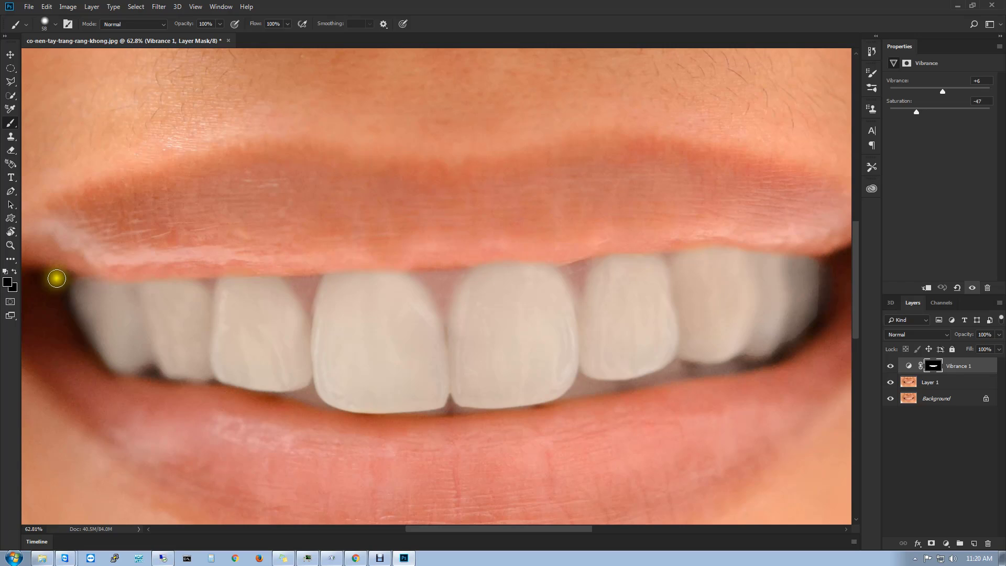
Step: Shrink the brush further and paint black on the mask along the lower lip edge and the corners of the mouth
{"action": "left_click_drag", "start_coordinate": [189, 274], "coordinate": [181, 275]}
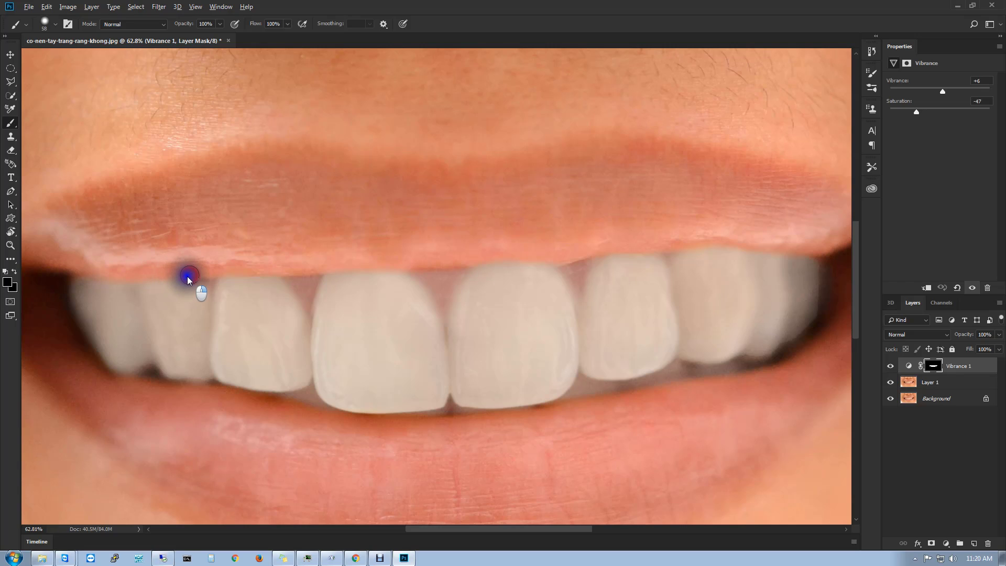
{"action": "mouse_move", "coordinate": [135, 298]}
{"action": "left_mouse_down"}
{"action": "mouse_move", "coordinate": [112, 325]}
{"action": "mouse_move", "coordinate": [67, 308]}
{"action": "mouse_move", "coordinate": [64, 278]}
{"action": "mouse_move", "coordinate": [70, 272]}
{"action": "mouse_move", "coordinate": [61, 306]}
{"action": "mouse_move", "coordinate": [72, 329]}
{"action": "mouse_move", "coordinate": [121, 384]}
{"action": "mouse_move", "coordinate": [155, 376]}
{"action": "mouse_move", "coordinate": [216, 397]}
{"action": "mouse_move", "coordinate": [443, 424]}
{"action": "left_mouse_up"}
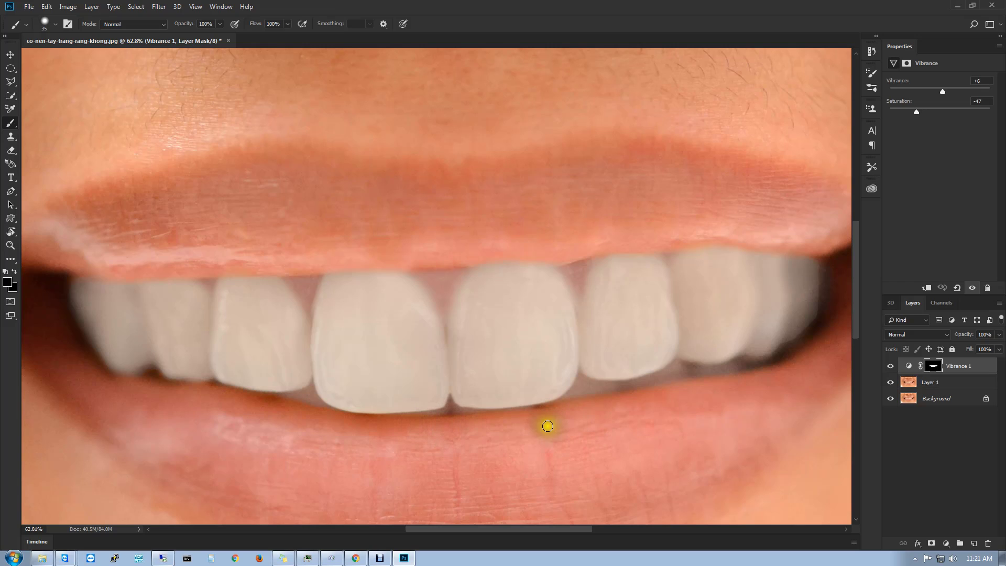
{"action": "left_click_drag", "start_coordinate": [572, 413], "coordinate": [730, 386]}
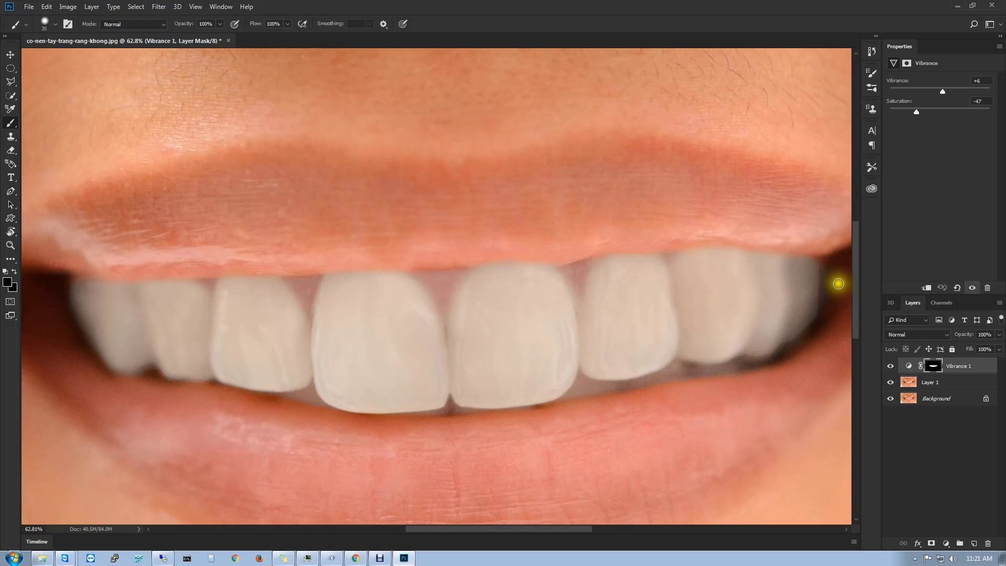
{"action": "mouse_move", "coordinate": [827, 257]}
{"action": "left_mouse_down"}
{"action": "mouse_move", "coordinate": [838, 269]}
{"action": "mouse_move", "coordinate": [829, 322]}
{"action": "mouse_move", "coordinate": [772, 376]}
{"action": "left_mouse_up"}
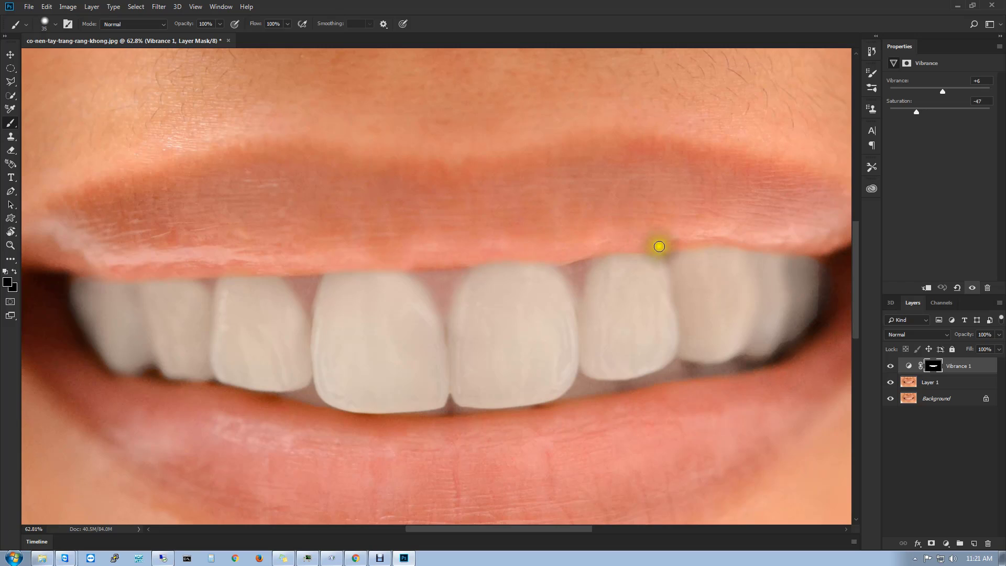
Step: Paint black on the mask along the upper lip edge and over the gums between the upper teeth
{"action": "left_click_drag", "start_coordinate": [664, 245], "coordinate": [709, 234]}
{"action": "mouse_move", "coordinate": [651, 247]}
{"action": "left_mouse_down"}
{"action": "mouse_move", "coordinate": [600, 246]}
{"action": "mouse_move", "coordinate": [555, 263]}
{"action": "mouse_move", "coordinate": [574, 285]}
{"action": "mouse_move", "coordinate": [580, 244]}
{"action": "mouse_move", "coordinate": [582, 278]}
{"action": "mouse_move", "coordinate": [594, 246]}
{"action": "mouse_move", "coordinate": [577, 289]}
{"action": "mouse_move", "coordinate": [576, 265]}
{"action": "left_mouse_up"}
{"action": "mouse_move", "coordinate": [466, 265]}
{"action": "left_mouse_down"}
{"action": "mouse_move", "coordinate": [444, 317]}
{"action": "mouse_move", "coordinate": [423, 264]}
{"action": "mouse_move", "coordinate": [438, 310]}
{"action": "mouse_move", "coordinate": [403, 265]}
{"action": "mouse_move", "coordinate": [459, 270]}
{"action": "mouse_move", "coordinate": [447, 271]}
{"action": "mouse_move", "coordinate": [446, 307]}
{"action": "mouse_move", "coordinate": [450, 268]}
{"action": "mouse_move", "coordinate": [466, 259]}
{"action": "mouse_move", "coordinate": [451, 288]}
{"action": "mouse_move", "coordinate": [475, 260]}
{"action": "left_mouse_up"}
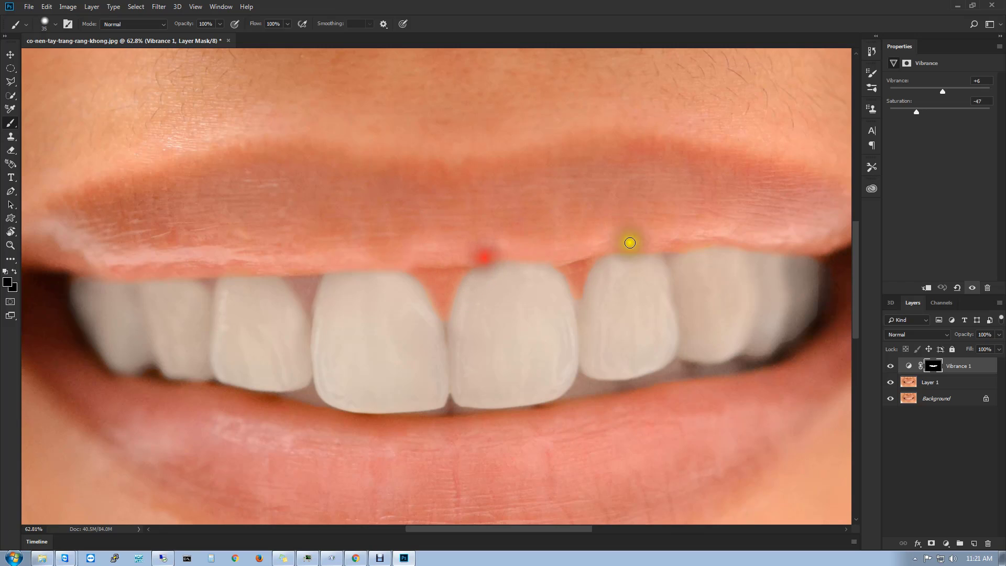
{"action": "mouse_move", "coordinate": [661, 250]}
{"action": "left_mouse_down"}
{"action": "mouse_move", "coordinate": [670, 254]}
{"action": "mouse_move", "coordinate": [671, 240]}
{"action": "mouse_move", "coordinate": [669, 265]}
{"action": "mouse_move", "coordinate": [660, 246]}
{"action": "left_mouse_up"}
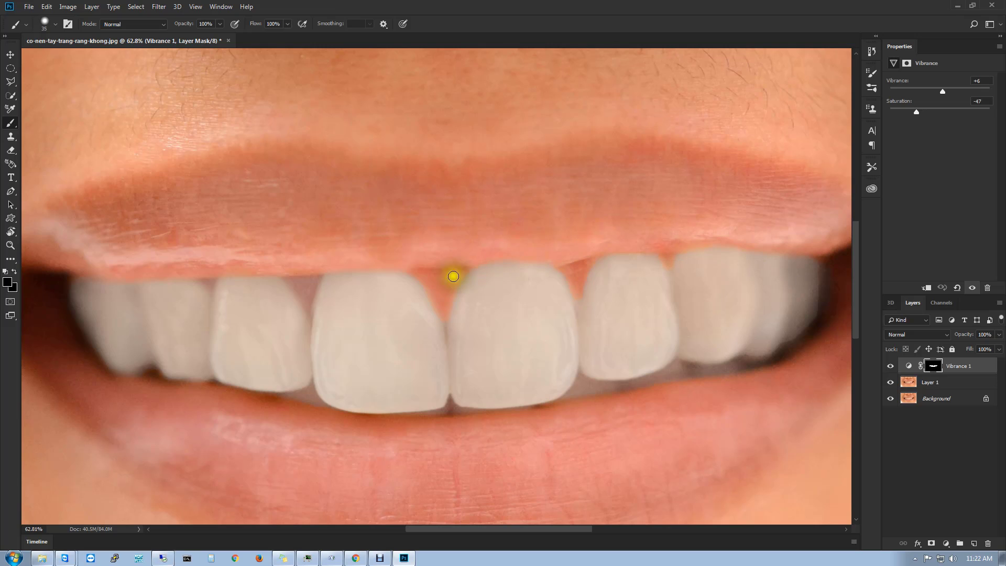
{"action": "mouse_move", "coordinate": [314, 250]}
{"action": "left_mouse_down"}
{"action": "mouse_move", "coordinate": [303, 298]}
{"action": "mouse_move", "coordinate": [278, 265]}
{"action": "mouse_move", "coordinate": [292, 286]}
{"action": "mouse_move", "coordinate": [291, 266]}
{"action": "mouse_move", "coordinate": [309, 275]}
{"action": "mouse_move", "coordinate": [311, 267]}
{"action": "mouse_move", "coordinate": [305, 298]}
{"action": "mouse_move", "coordinate": [287, 272]}
{"action": "mouse_move", "coordinate": [206, 265]}
{"action": "mouse_move", "coordinate": [216, 275]}
{"action": "mouse_move", "coordinate": [209, 283]}
{"action": "mouse_move", "coordinate": [147, 267]}
{"action": "left_mouse_up"}
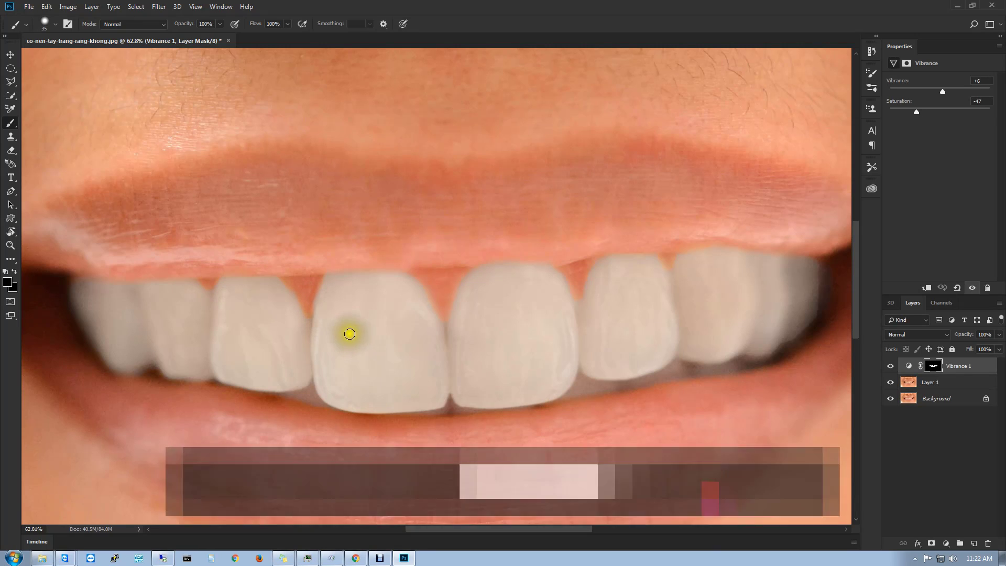
Step: Enlarge the brush to 127 px, set the foreground color to white and repaint the teeth on the left half of the smile
{"action": "left_click", "coordinate": [340, 324]}
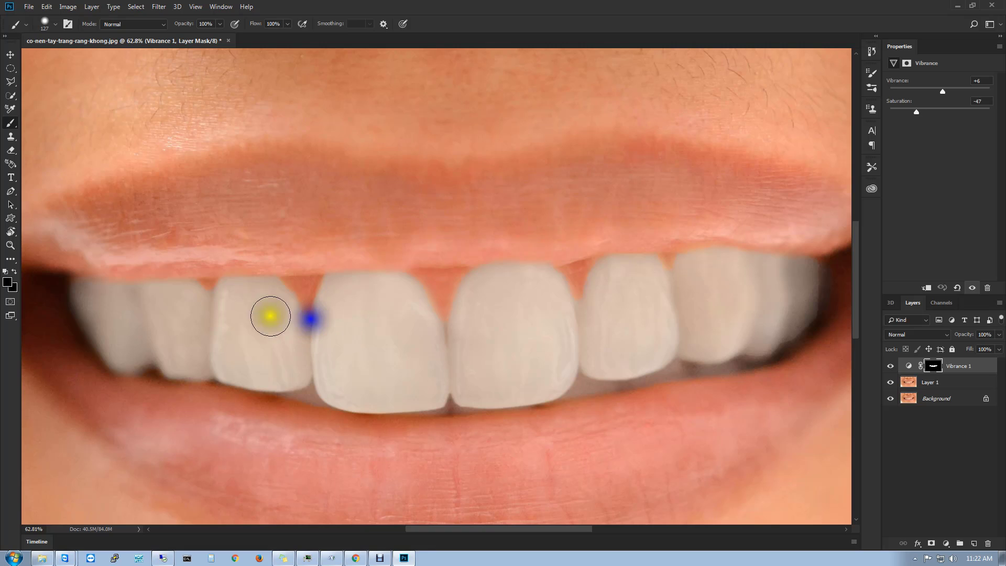
{"action": "left_click", "coordinate": [10, 285]}
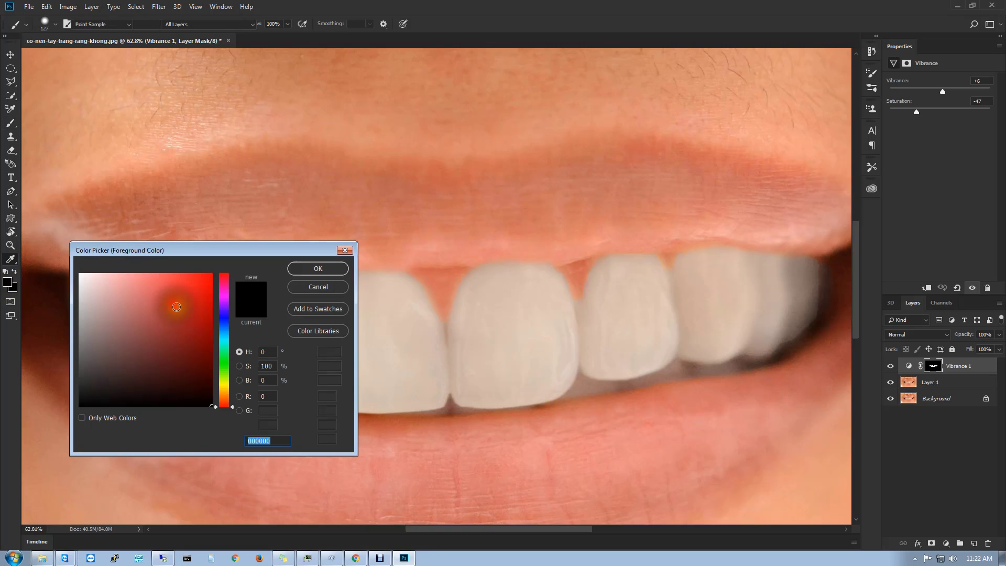
{"action": "left_click_drag", "start_coordinate": [166, 314], "coordinate": [37, 257]}
{"action": "left_click", "coordinate": [317, 268]}
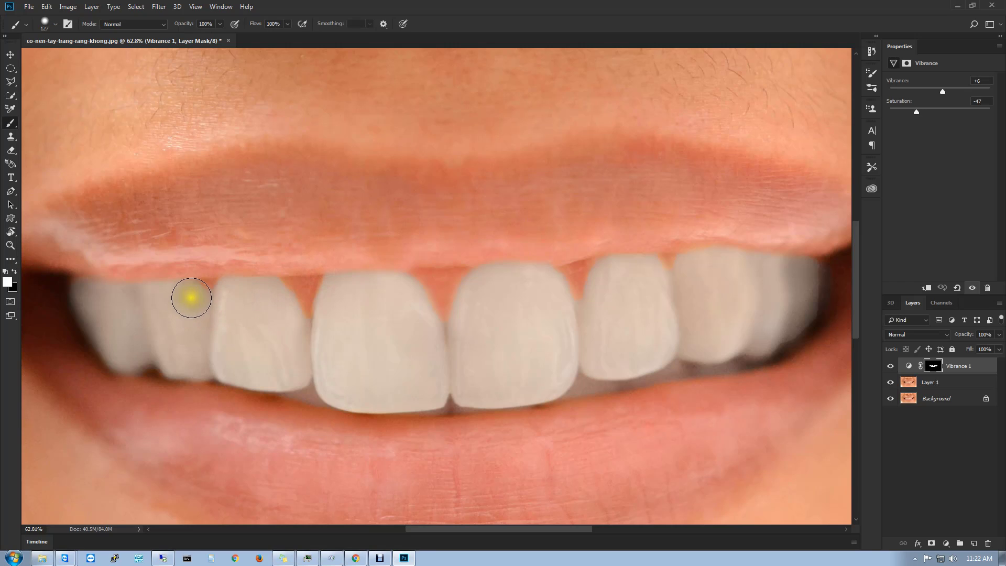
{"action": "mouse_move", "coordinate": [190, 298]}
{"action": "left_mouse_down"}
{"action": "mouse_move", "coordinate": [198, 325]}
{"action": "mouse_move", "coordinate": [193, 302]}
{"action": "mouse_move", "coordinate": [201, 316]}
{"action": "mouse_move", "coordinate": [236, 306]}
{"action": "mouse_move", "coordinate": [246, 318]}
{"action": "mouse_move", "coordinate": [273, 295]}
{"action": "mouse_move", "coordinate": [286, 321]}
{"action": "mouse_move", "coordinate": [271, 296]}
{"action": "left_mouse_up"}
{"action": "mouse_move", "coordinate": [337, 312]}
{"action": "left_mouse_down"}
{"action": "mouse_move", "coordinate": [334, 286]}
{"action": "mouse_move", "coordinate": [328, 324]}
{"action": "left_mouse_up"}
{"action": "left_click", "coordinate": [337, 294]}
{"action": "left_click", "coordinate": [332, 288]}
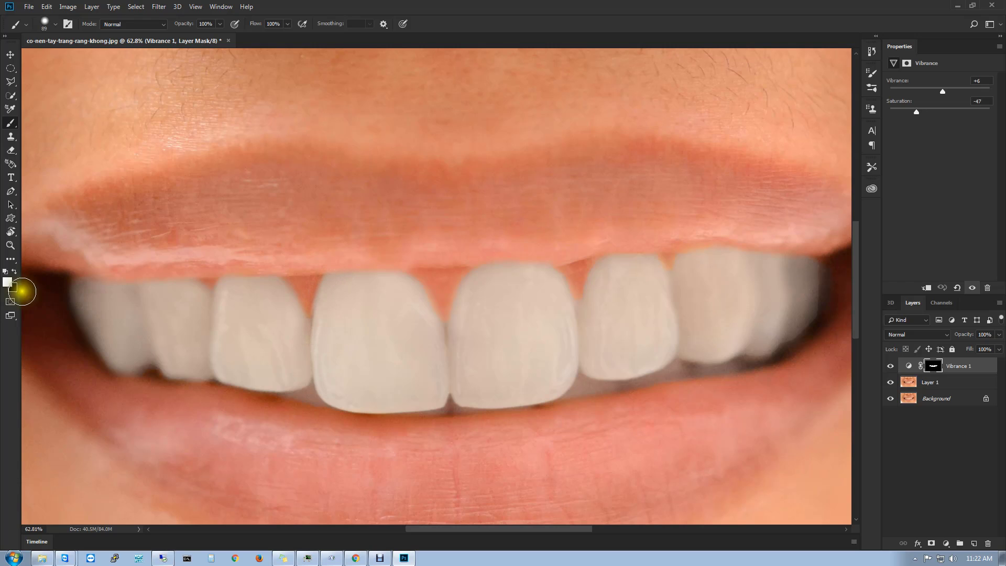
Step: Set the foreground color to black and mask out the gum left of the front teeth with a 41 px brush
{"action": "left_click", "coordinate": [10, 287]}
{"action": "left_click_drag", "start_coordinate": [186, 318], "coordinate": [261, 424]}
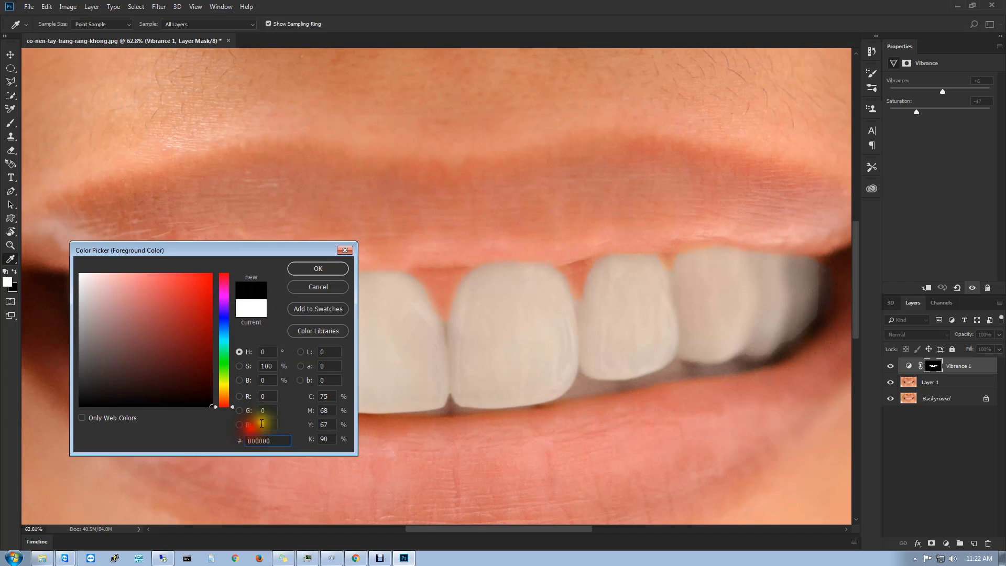
{"action": "left_click", "coordinate": [318, 268]}
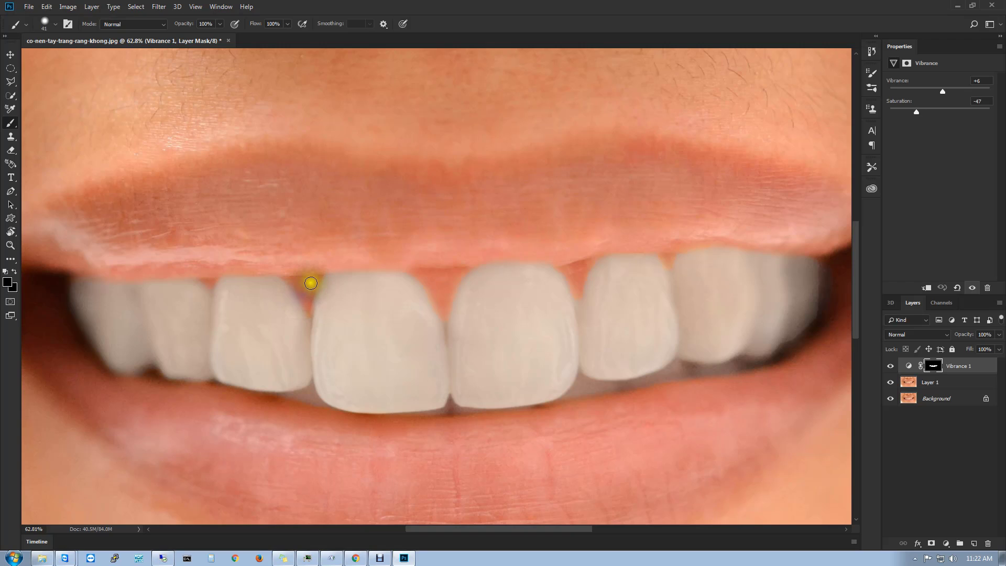
{"action": "left_click_drag", "start_coordinate": [312, 283], "coordinate": [316, 325]}
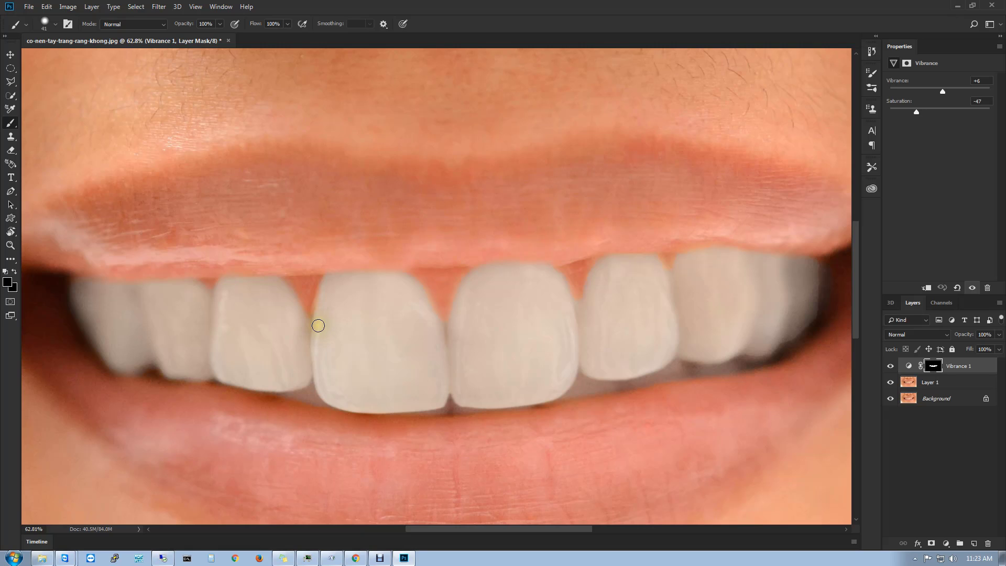
Step: Switch the foreground color to white and repaint the tooth edges on both sides of the left gum gap
{"action": "left_click", "coordinate": [8, 283]}
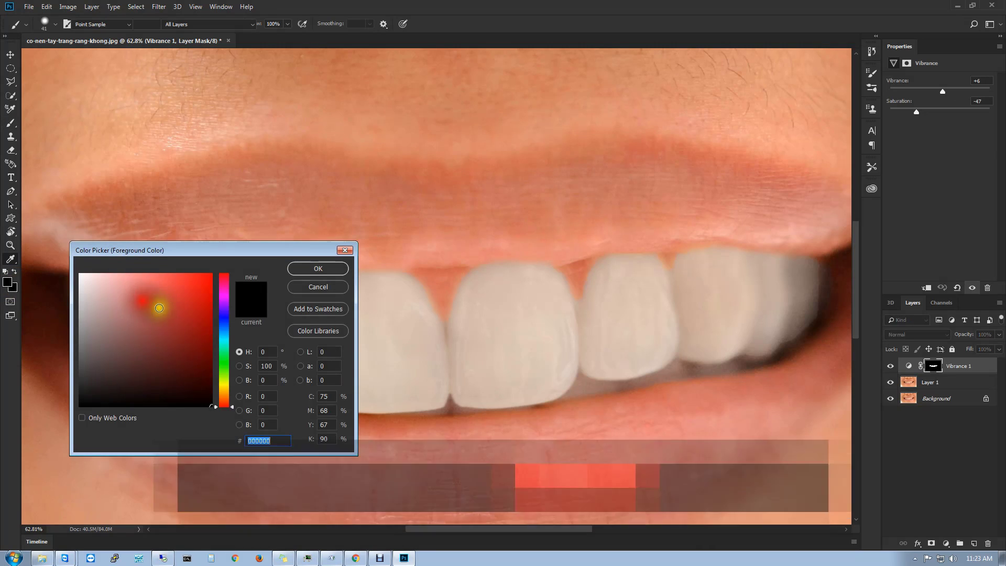
{"action": "mouse_move", "coordinate": [159, 307]}
{"action": "left_mouse_down"}
{"action": "mouse_move", "coordinate": [112, 298]}
{"action": "mouse_move", "coordinate": [71, 272]}
{"action": "left_mouse_up"}
{"action": "left_click", "coordinate": [316, 268]}
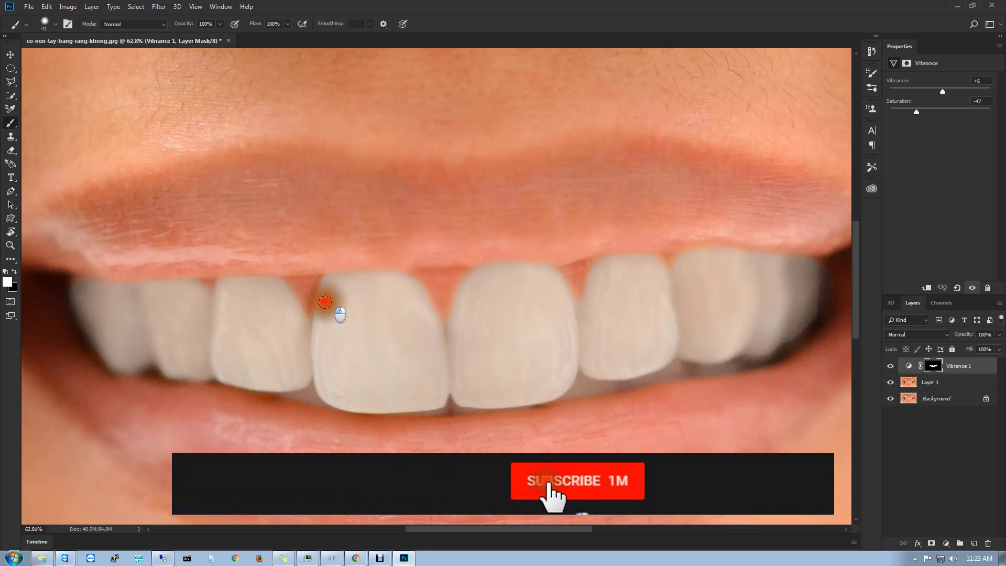
{"action": "left_click_drag", "start_coordinate": [319, 298], "coordinate": [298, 312]}
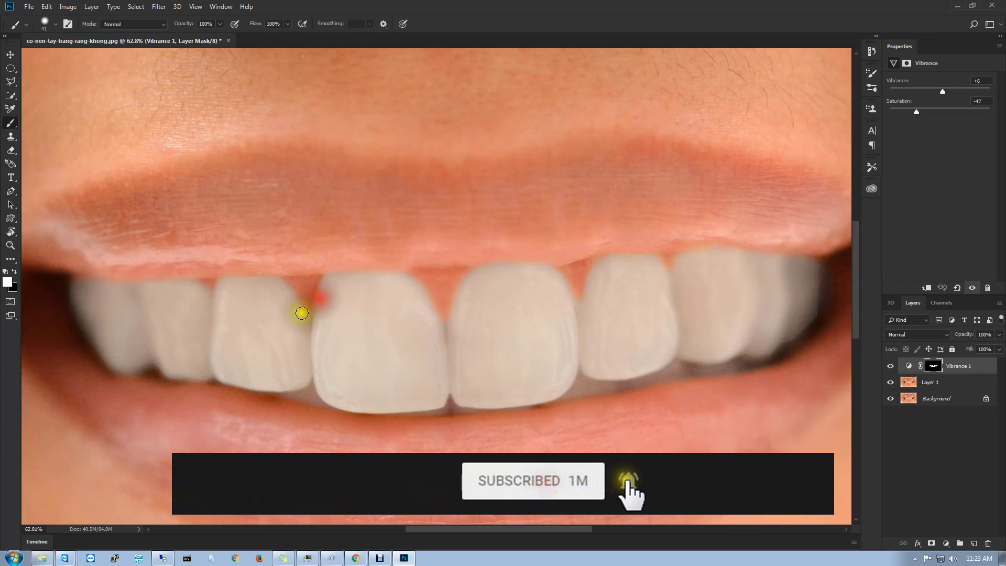
Step: Return the foreground color to black (000000) and repaint the gum gap beside the left front tooth on the mask
{"action": "left_click", "coordinate": [8, 282]}
{"action": "left_click_drag", "start_coordinate": [198, 391], "coordinate": [215, 424]}
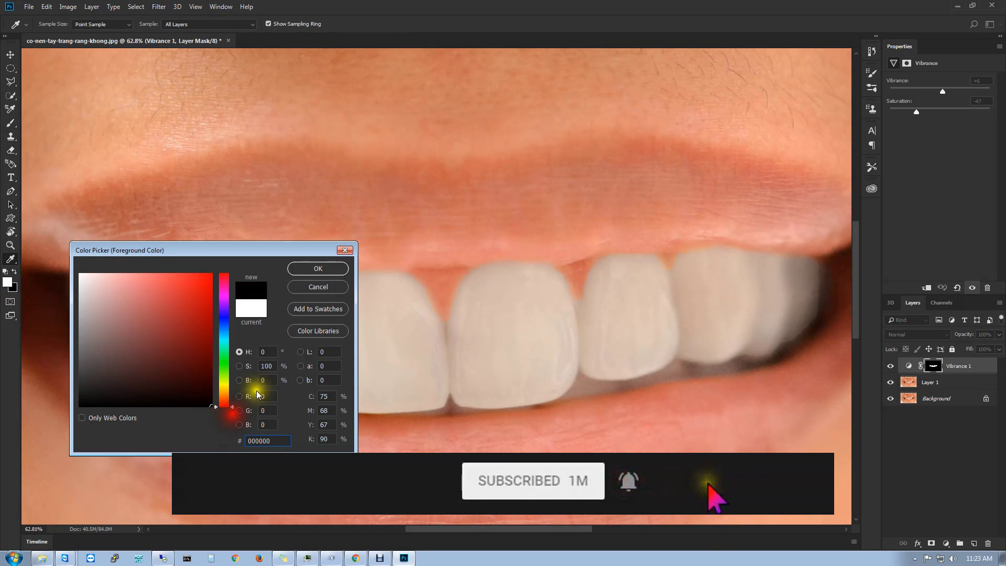
{"action": "left_click", "coordinate": [318, 270]}
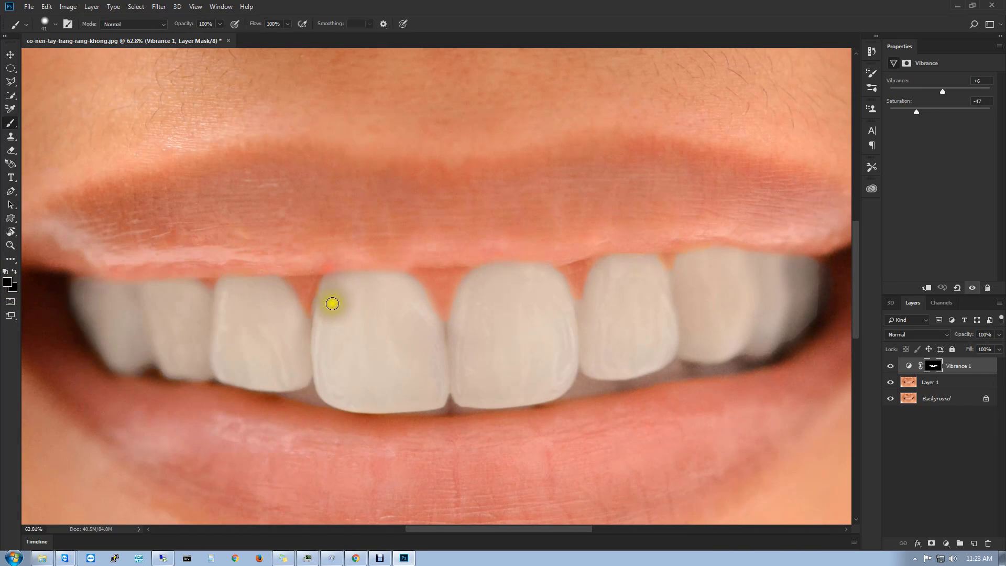
{"action": "left_click_drag", "start_coordinate": [308, 295], "coordinate": [310, 314]}
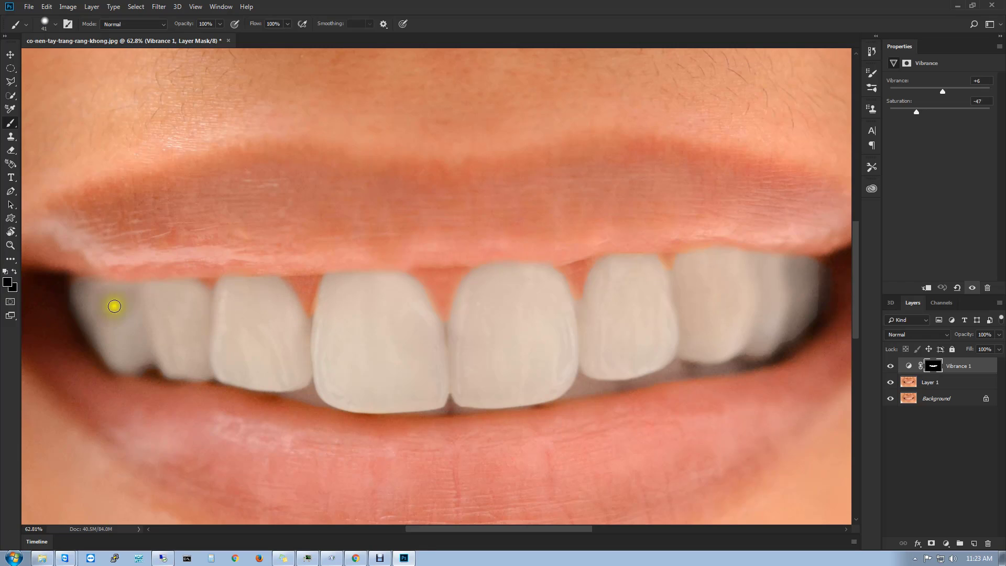
Step: Set the foreground color to white and touch up the upper left edge of the left front tooth
{"action": "left_click", "coordinate": [8, 285]}
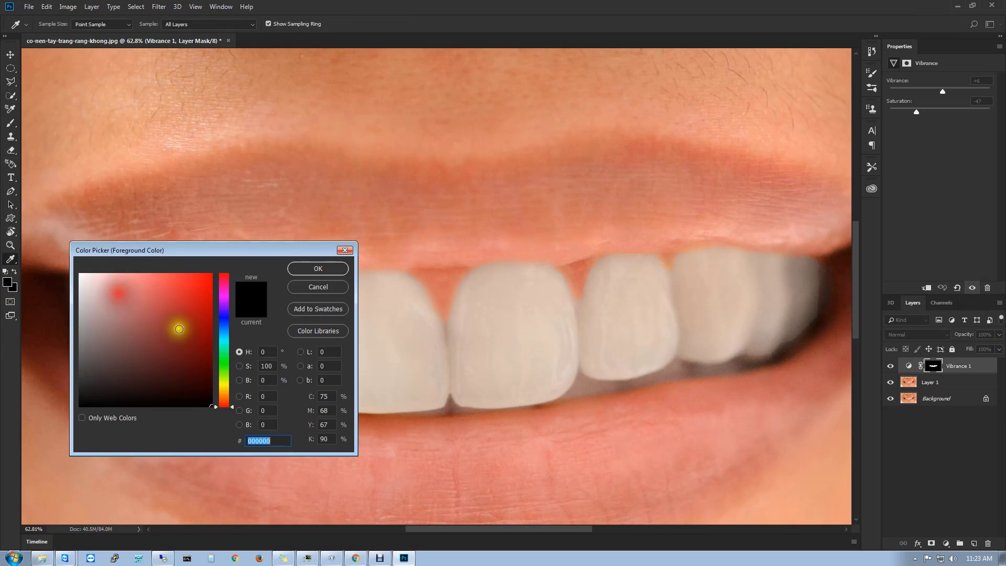
{"action": "left_click_drag", "start_coordinate": [175, 328], "coordinate": [79, 274]}
{"action": "left_click", "coordinate": [310, 273]}
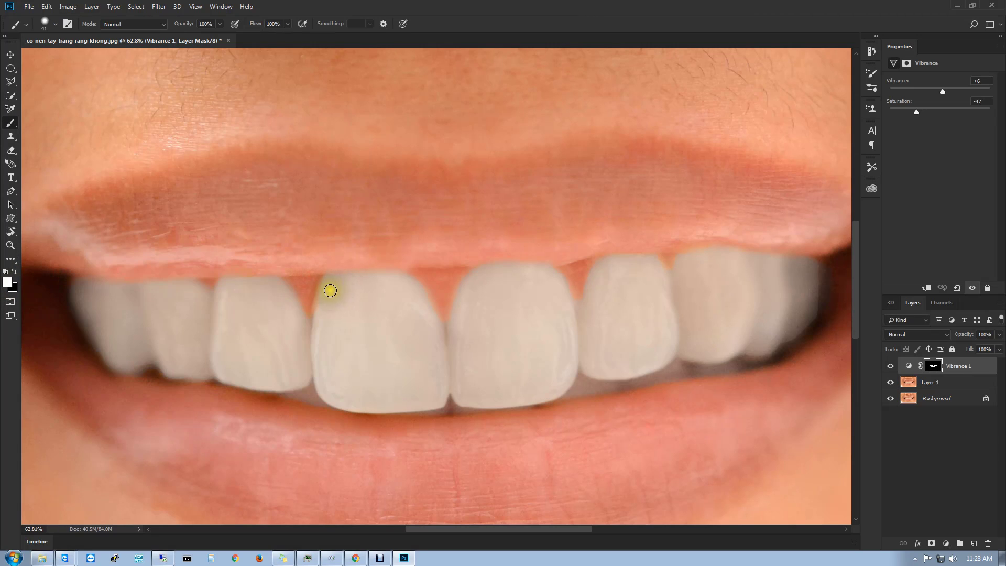
{"action": "mouse_move", "coordinate": [330, 290]}
{"action": "left_mouse_down"}
{"action": "mouse_move", "coordinate": [321, 312]}
{"action": "mouse_move", "coordinate": [330, 288]}
{"action": "left_mouse_up"}
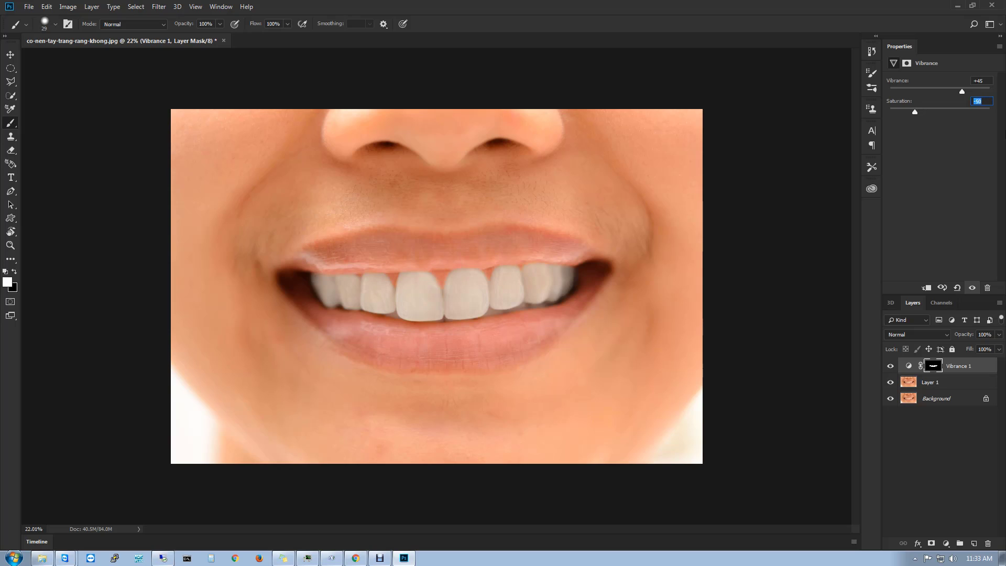
Step: Try a Saturation of -54 on the Vibrance 1 adjustment and set it back to -50
{"action": "key", "text": "Down"}
{"action": "key", "text": "Down"}
{"action": "key", "text": "Down"}
{"action": "key", "text": "Down"}
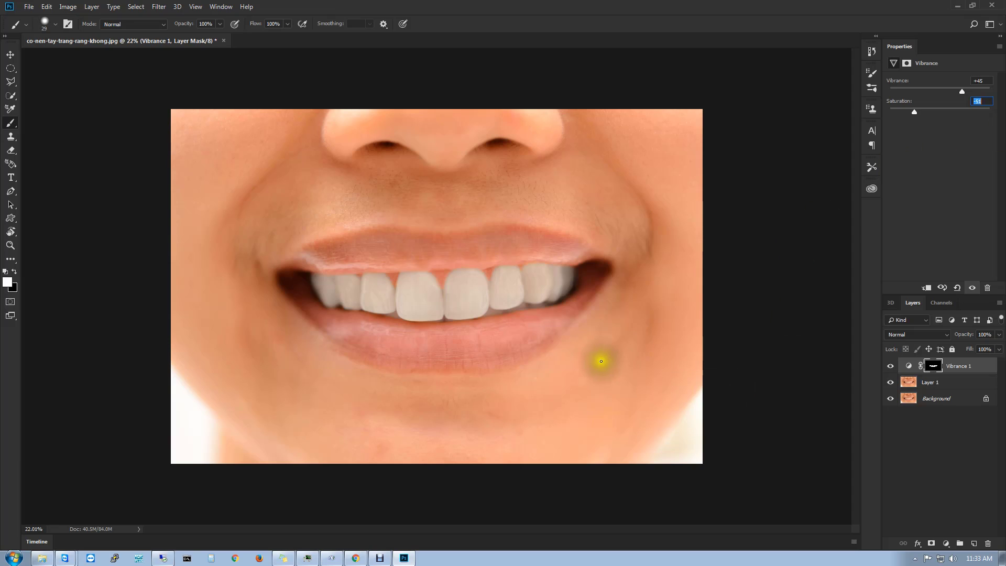
{"action": "left_click", "coordinate": [929, 189]}
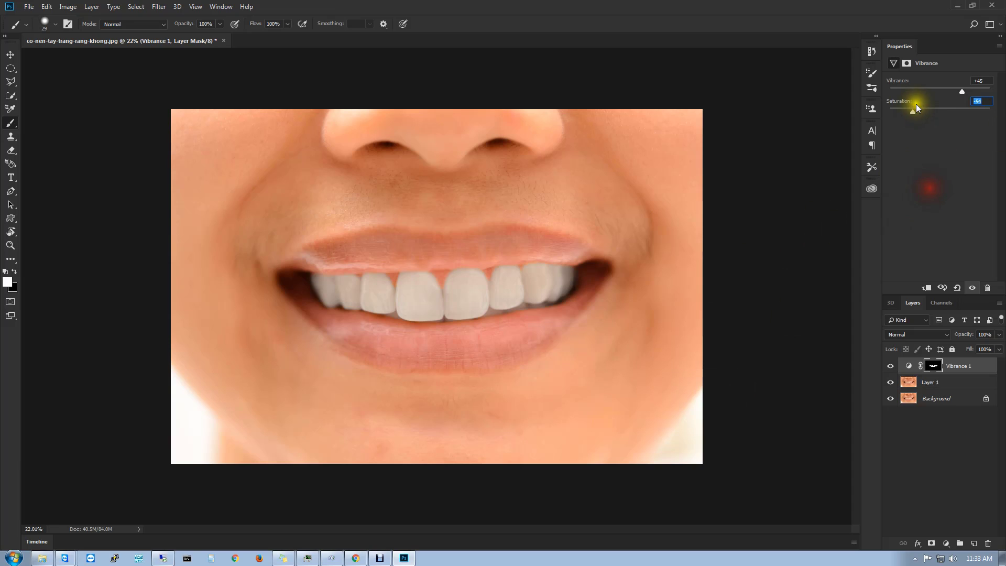
{"action": "left_click_drag", "start_coordinate": [988, 97], "coordinate": [973, 101]}
{"action": "type", "text": "-57"}
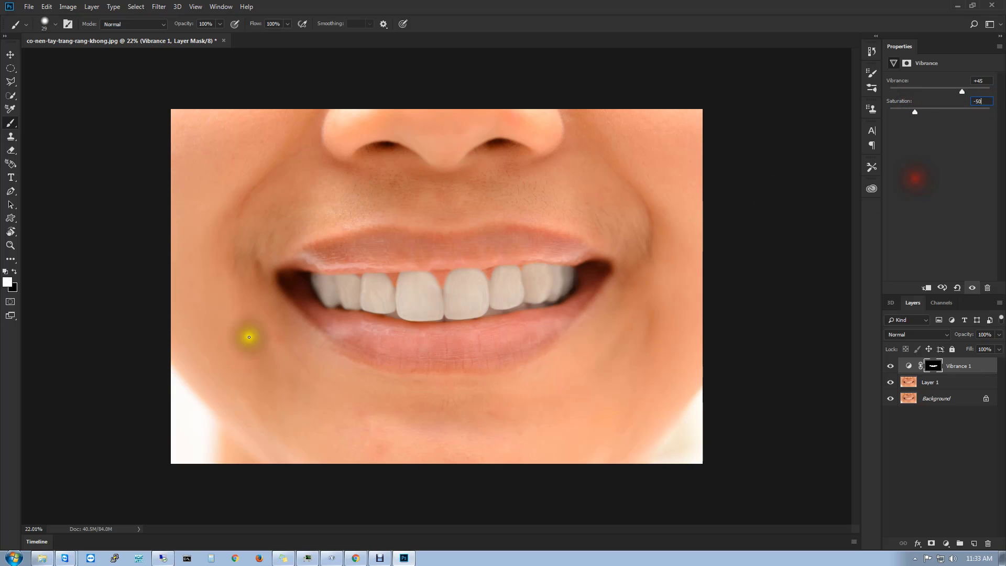
Step: Hide the Vibrance 1 adjustment layer to compare the teeth with and without the whitening
{"action": "left_click", "coordinate": [891, 383]}
{"action": "left_click", "coordinate": [891, 366]}
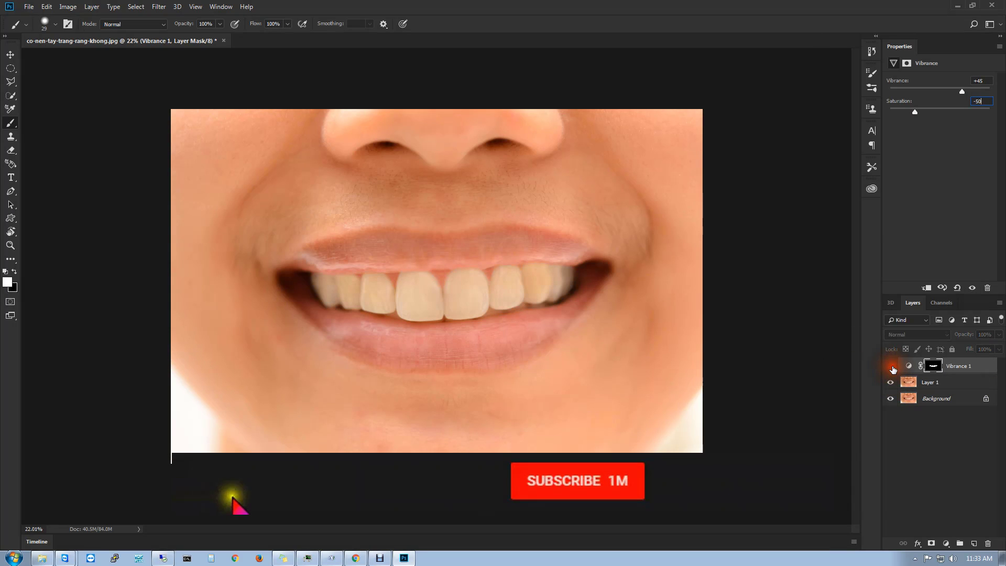
Step: Toggle the Vibrance 1 adjustment layer's visibility to compare the teeth before and after whitening, leaving the layer shown
{"action": "left_click", "coordinate": [891, 367]}
{"action": "left_click", "coordinate": [892, 368]}
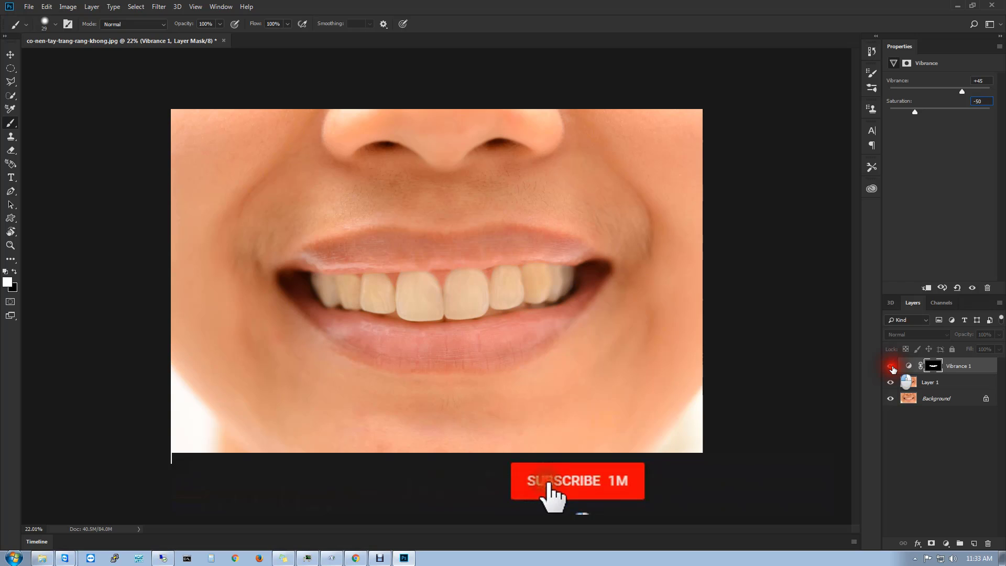
{"action": "left_click", "coordinate": [892, 368]}
{"action": "left_click", "coordinate": [892, 368]}
{"action": "left_click", "coordinate": [892, 368]}
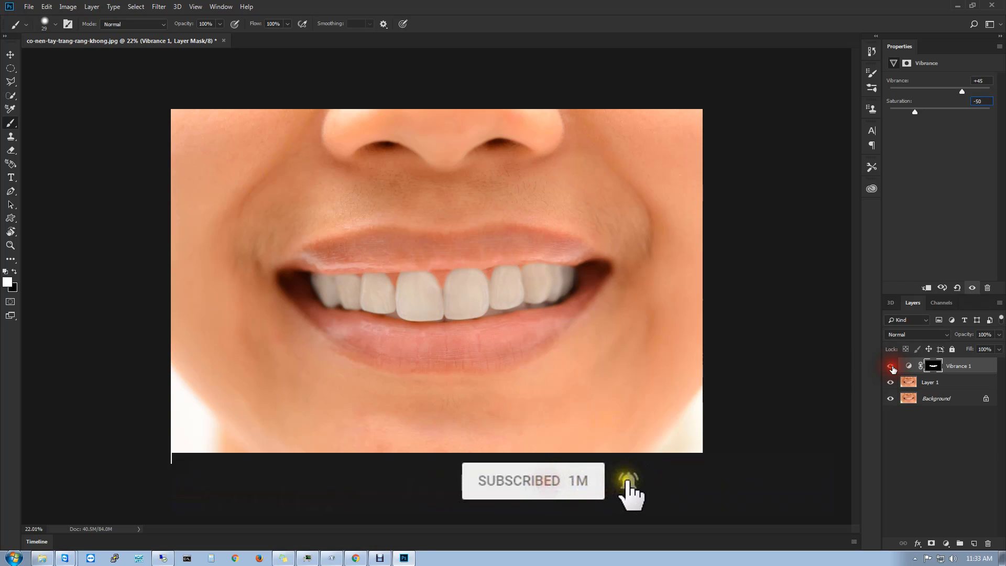
Step: Start saving a copy in JPEG format to the Desktop and decline to replace the existing file
{"action": "left_click", "coordinate": [30, 7]}
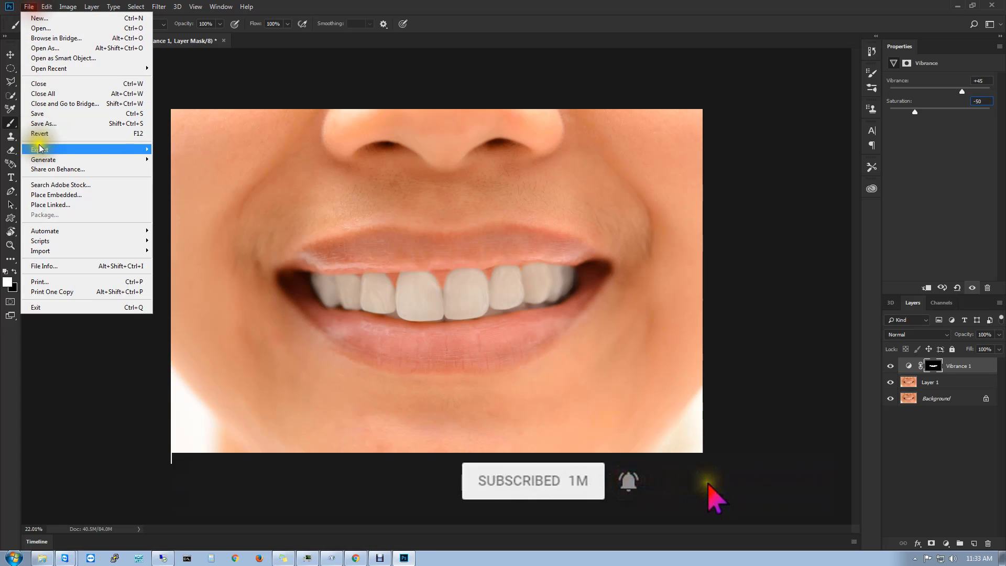
{"action": "left_click", "coordinate": [65, 119]}
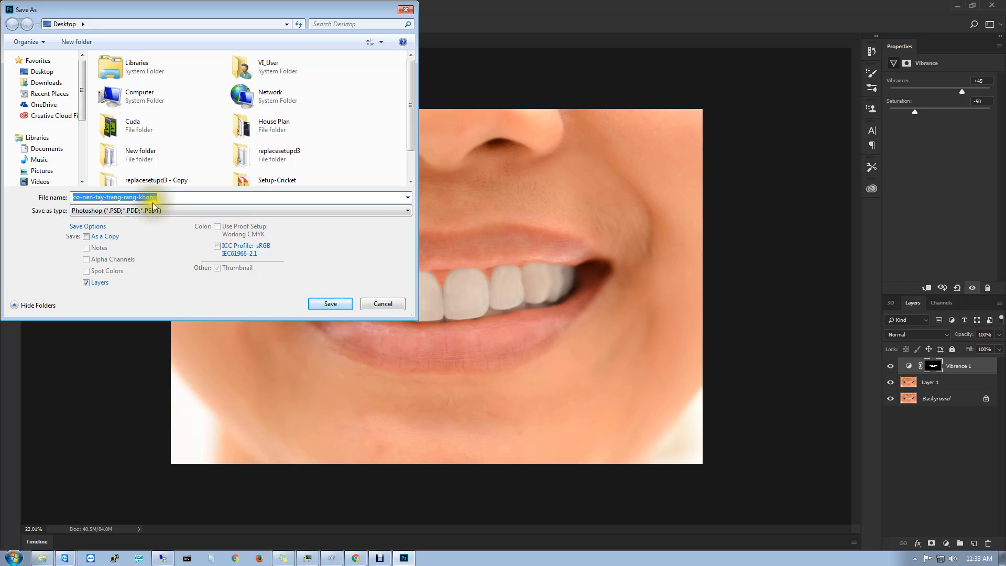
{"action": "left_click", "coordinate": [168, 213]}
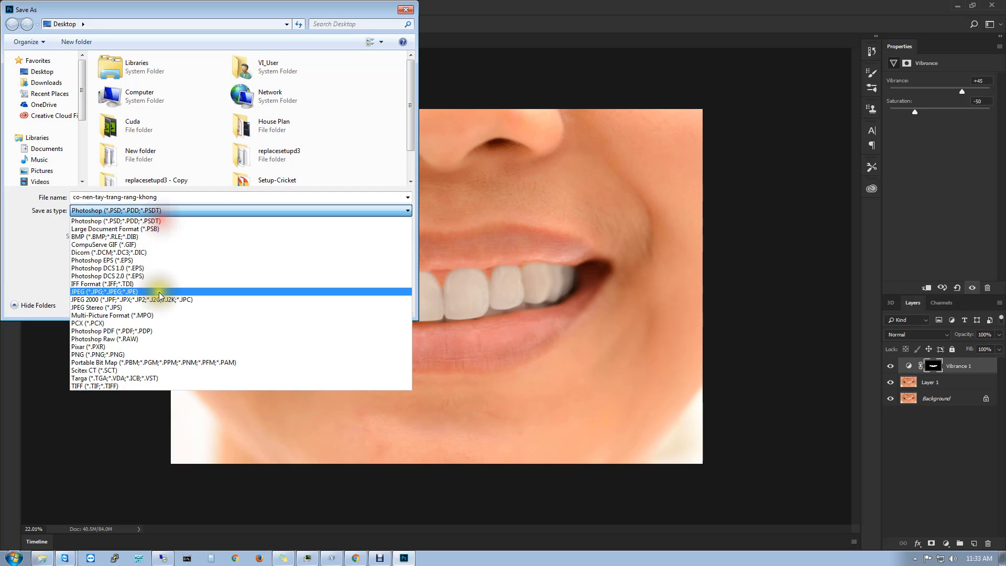
{"action": "left_click", "coordinate": [159, 292]}
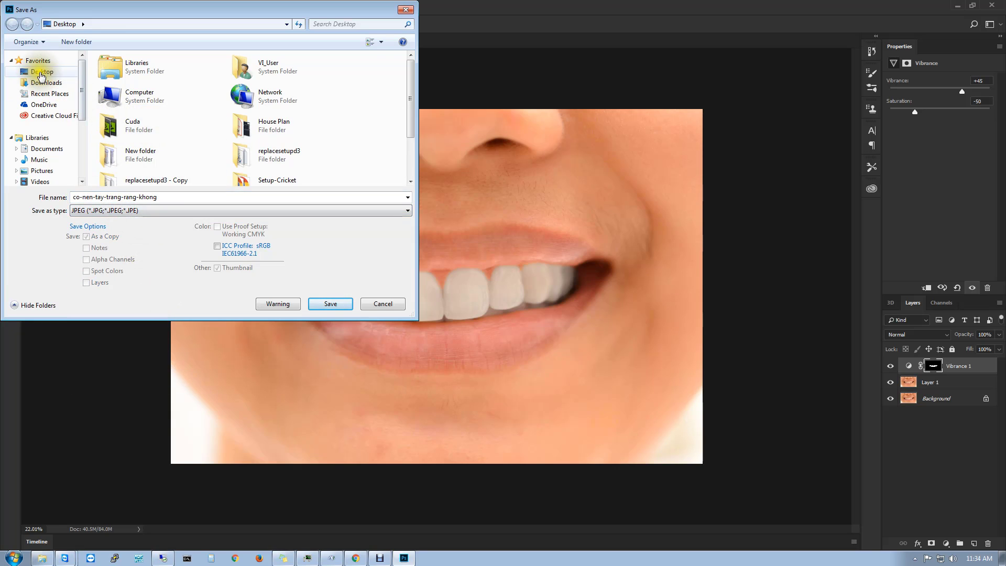
{"action": "left_click", "coordinate": [43, 72]}
{"action": "left_click", "coordinate": [327, 303]}
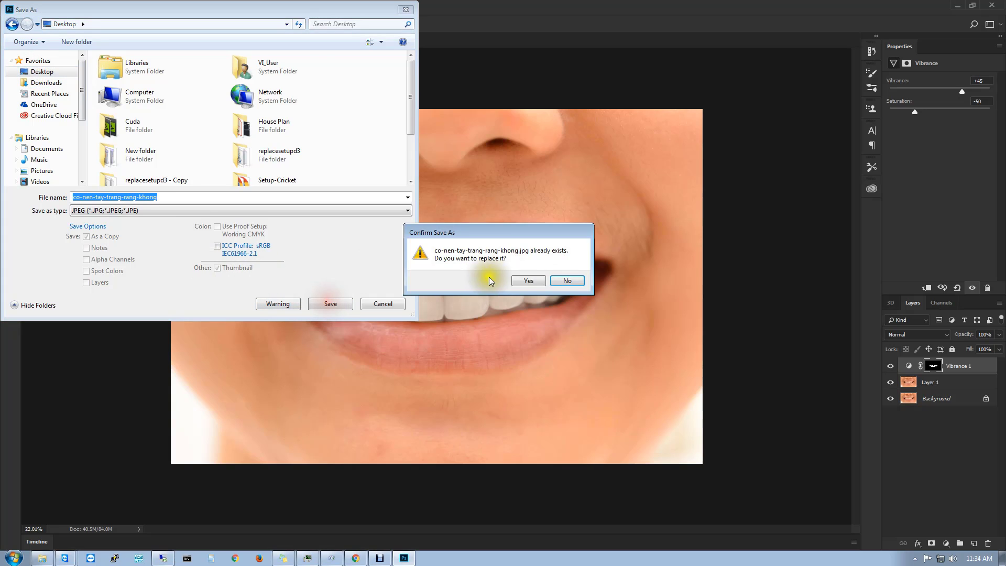
{"action": "left_click", "coordinate": [557, 278]}
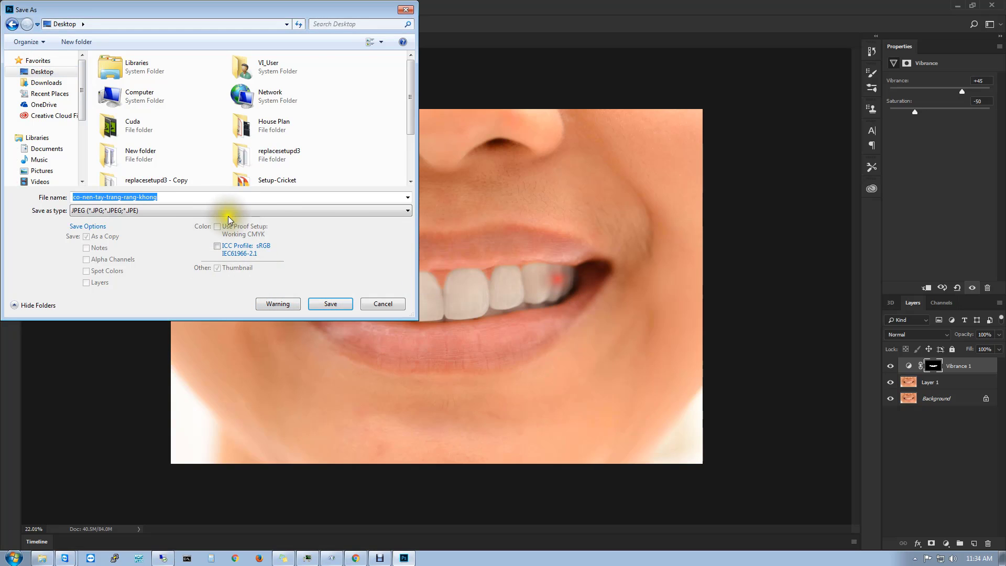
Step: Name the JPEG copy co-nen-tay-trang-rang-khong123 and save it with Maximum quality 12 and the Baseline ("Standard") format
{"action": "left_click", "coordinate": [228, 196]}
{"action": "type", "text": "123"}
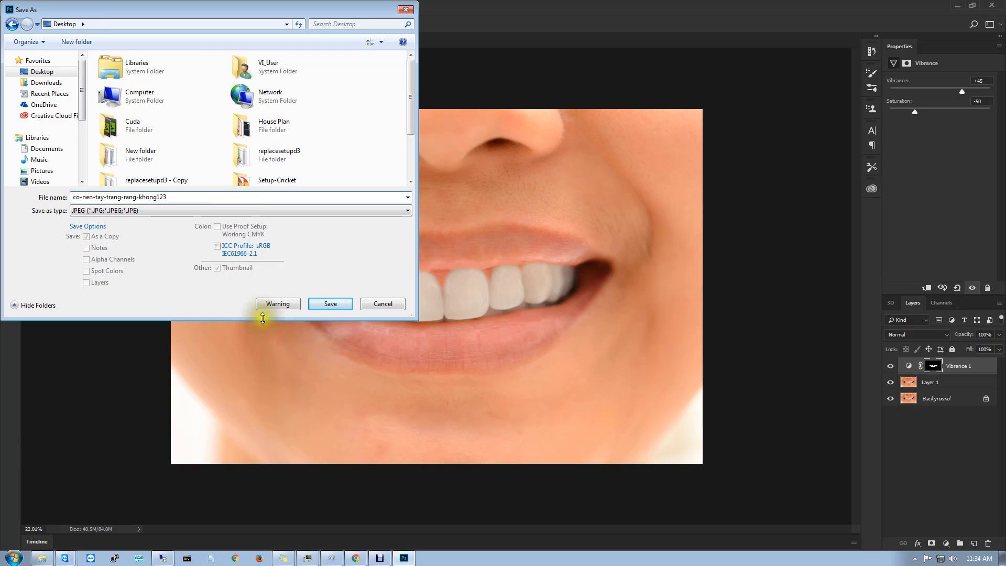
{"action": "left_click", "coordinate": [336, 302]}
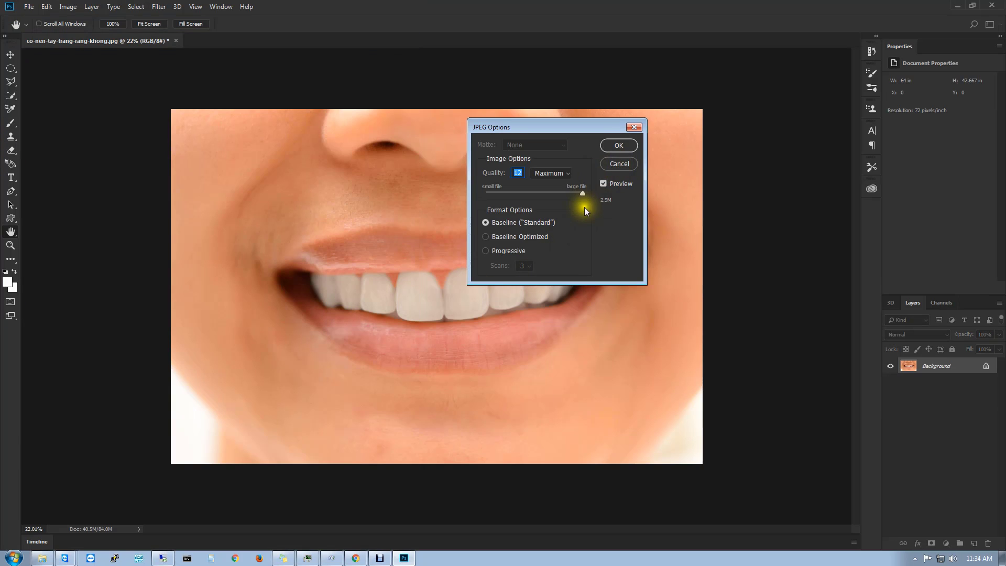
{"action": "left_click", "coordinate": [617, 146]}
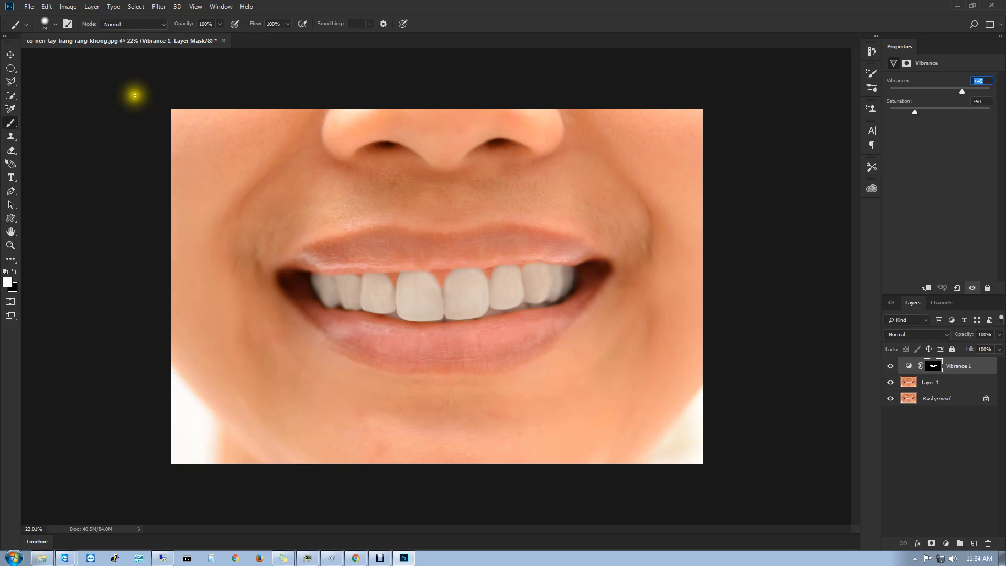
Step: Save the layered document as a Photoshop PSD named co-nen-tay-trang-rang-khong123 on the Desktop, keeping Maximize Compatibility on
{"action": "left_click", "coordinate": [29, 7]}
{"action": "left_click", "coordinate": [57, 124]}
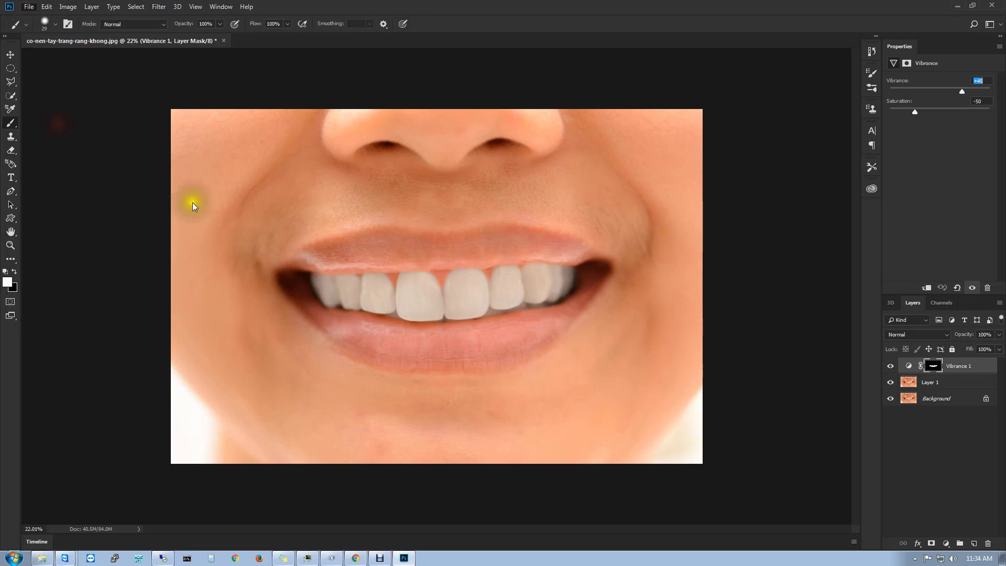
{"action": "mouse_move", "coordinate": [80, 116]}
{"action": "left_mouse_down"}
{"action": "mouse_move", "coordinate": [79, 152]}
{"action": "mouse_move", "coordinate": [85, 112]}
{"action": "left_mouse_up"}
{"action": "left_click", "coordinate": [149, 209]}
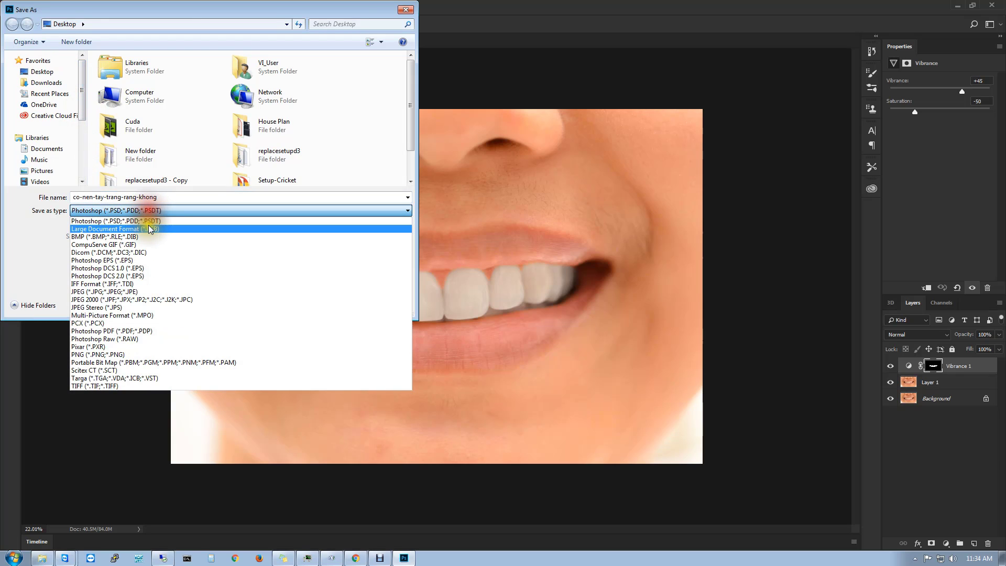
{"action": "left_click", "coordinate": [152, 220]}
{"action": "double_click", "coordinate": [184, 198]}
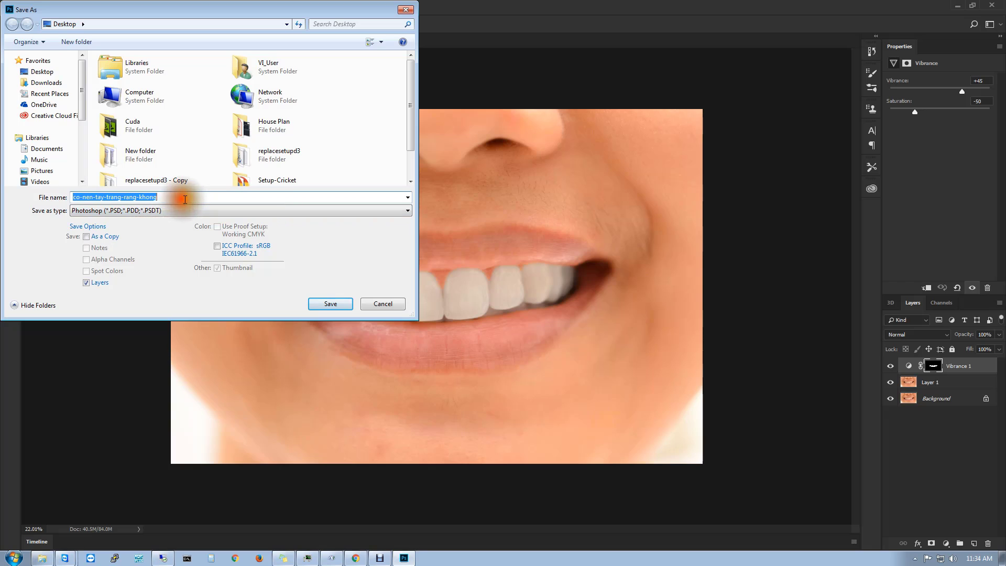
{"action": "left_click", "coordinate": [184, 198]}
{"action": "type", "text": "123"}
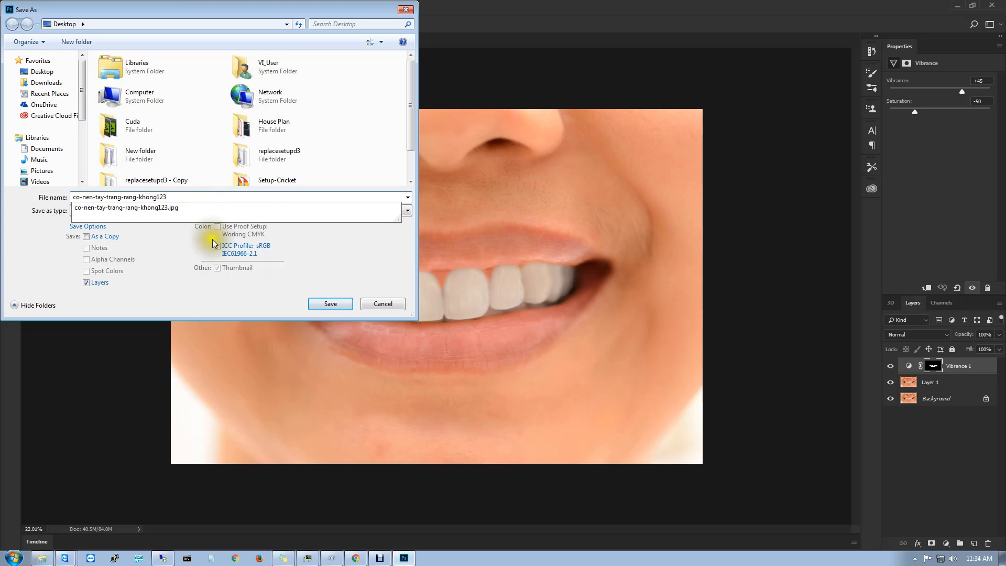
{"action": "left_click", "coordinate": [325, 303]}
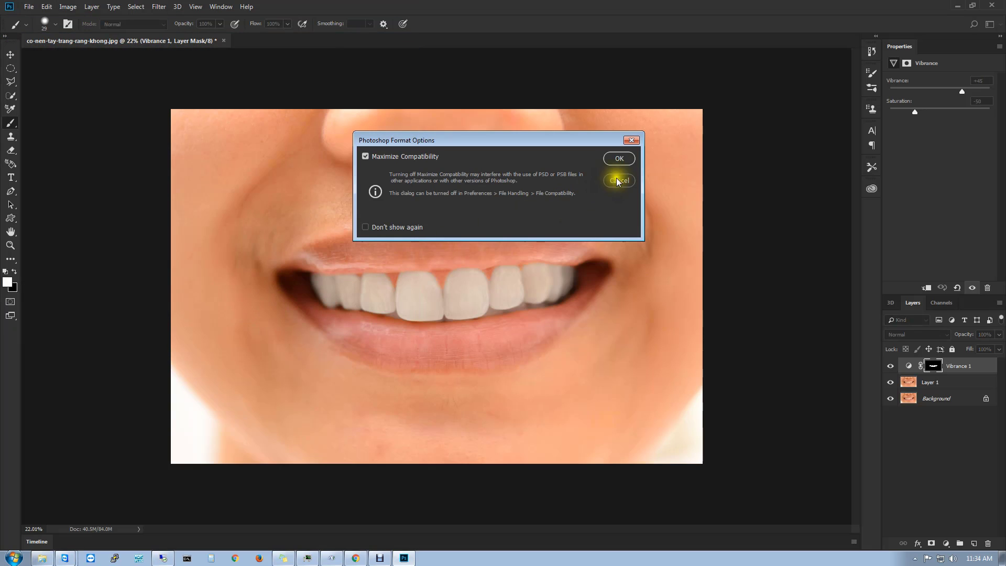
{"action": "left_click", "coordinate": [618, 158]}
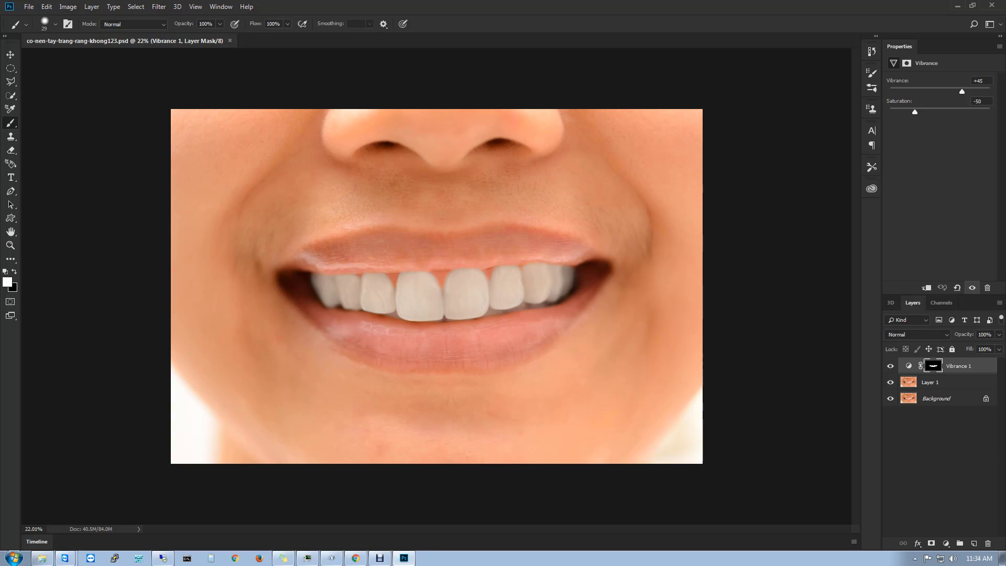